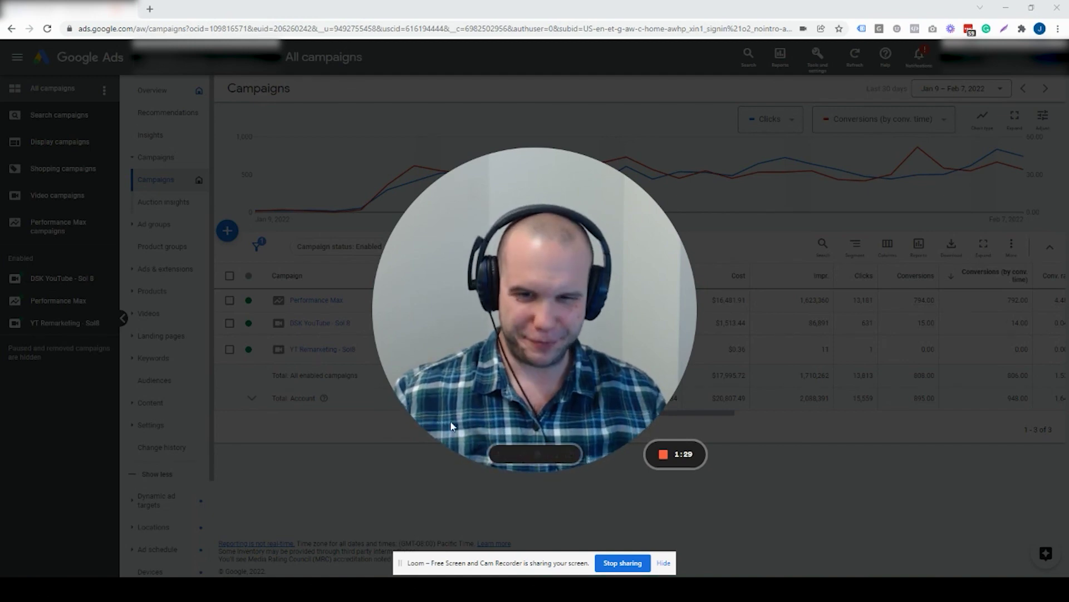
pyautogui.click(516, 452)
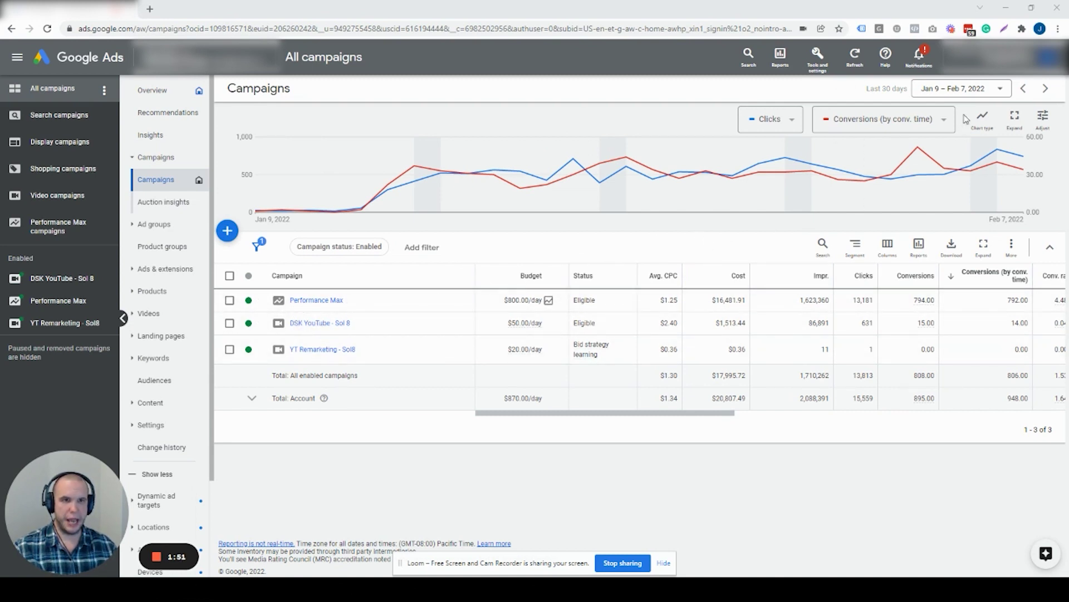
pyautogui.click(966, 92)
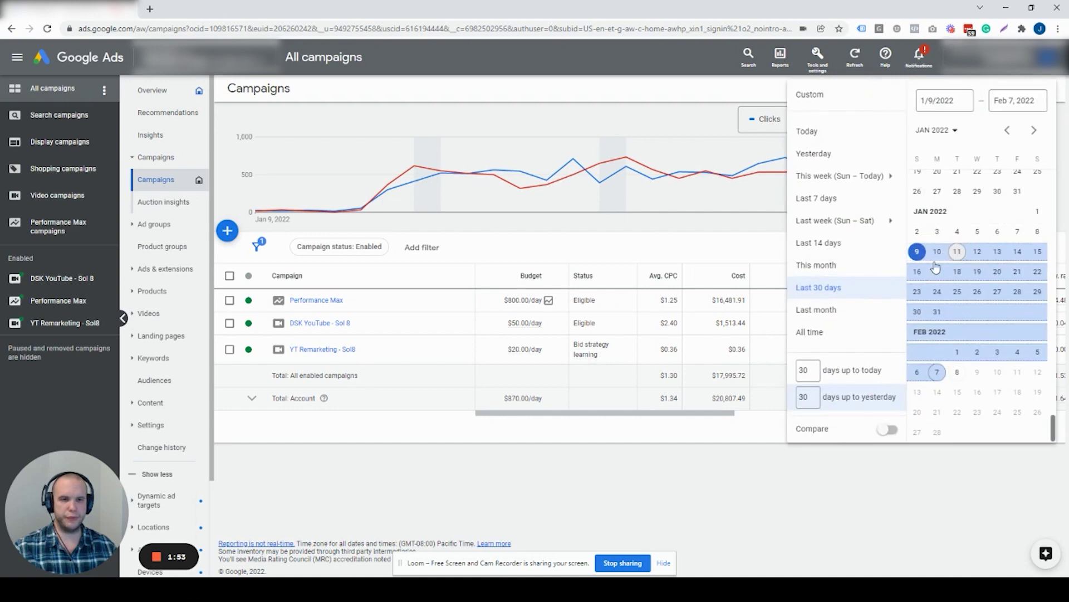
pyautogui.click(428, 232)
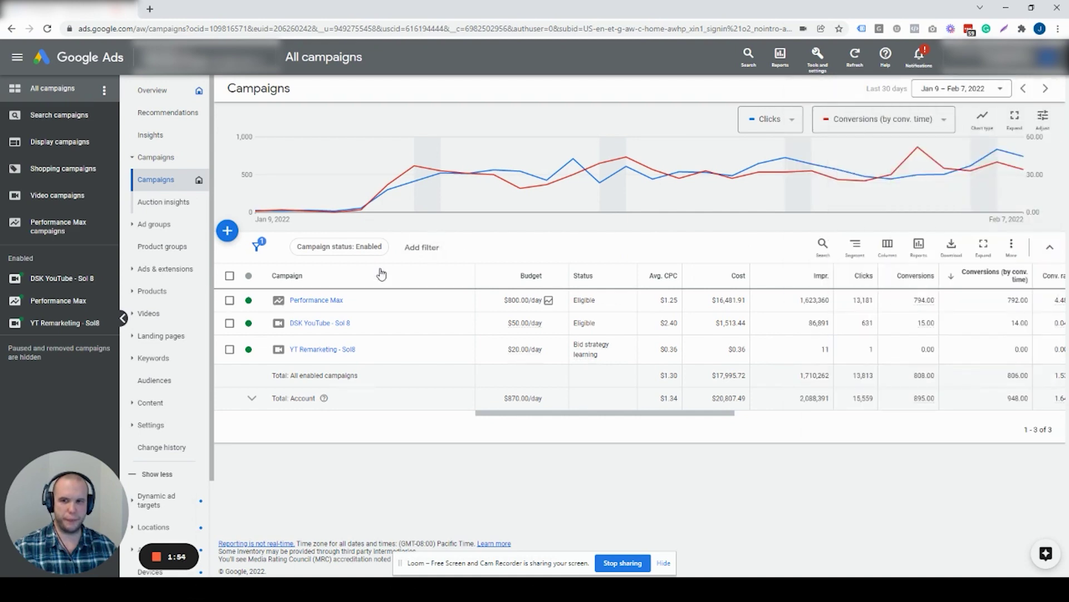
# Step: Open the Performance Max campaign's overview and show Conv. value as the fourth scorecard metric
pyautogui.click(325, 301)
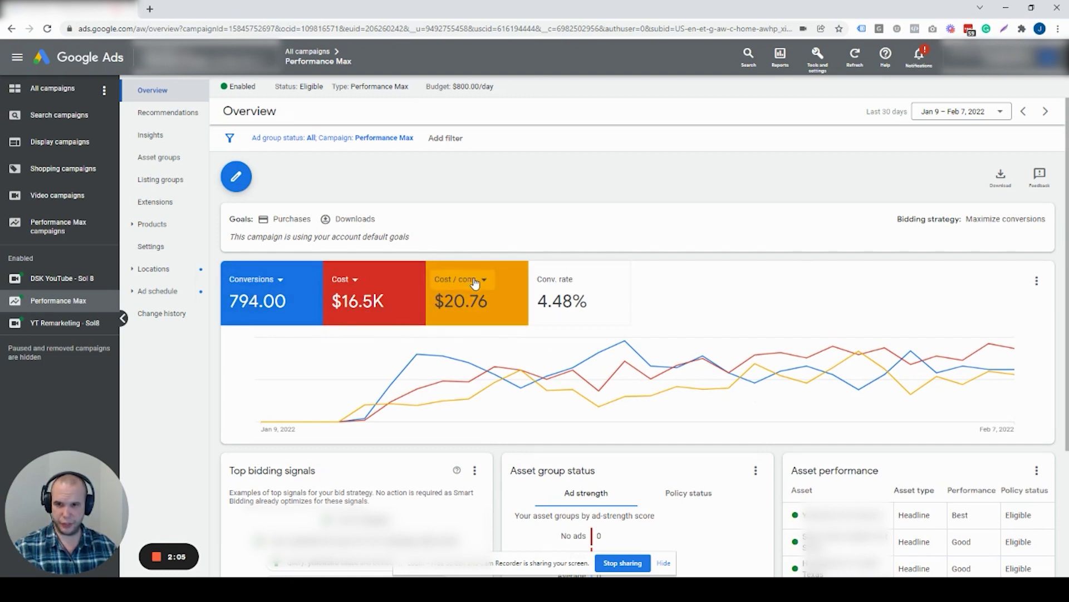
pyautogui.click(557, 287)
pyautogui.click(581, 286)
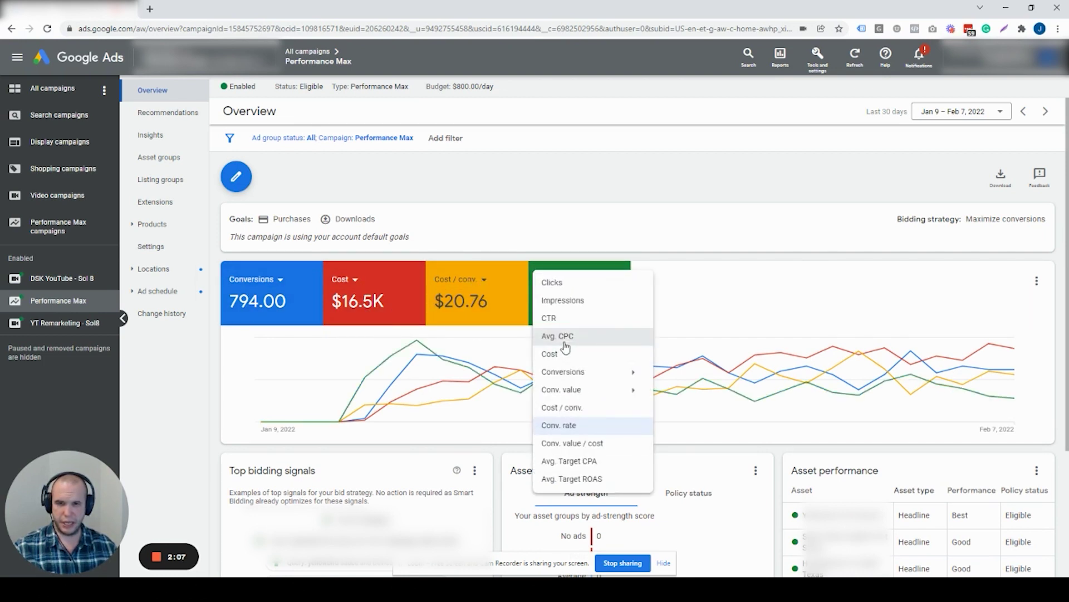
pyautogui.moveTo(577, 395)
pyautogui.click(690, 389)
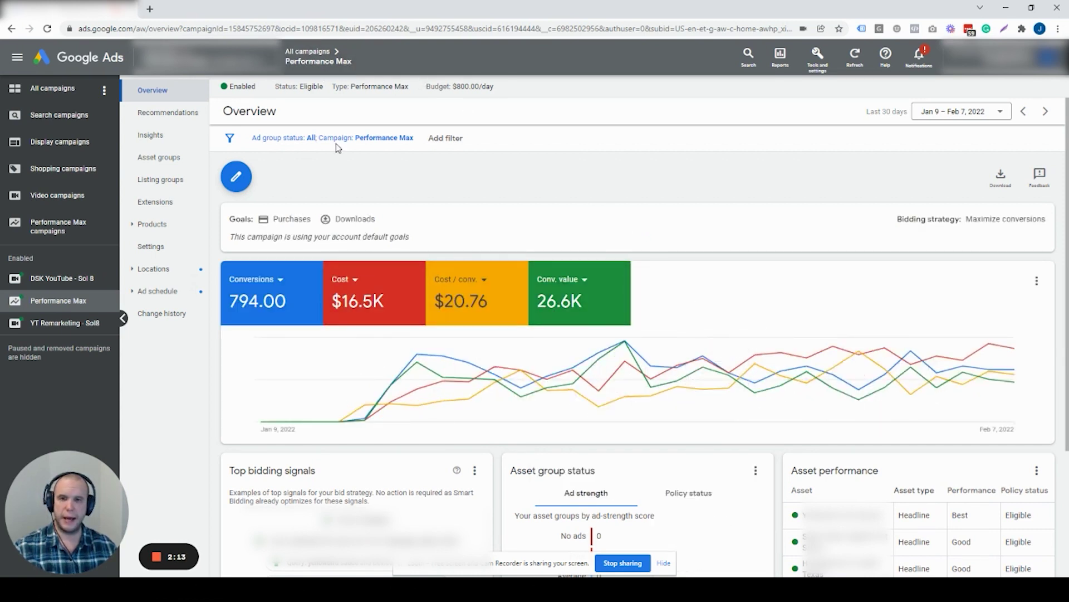
# Step: Return to the all-campaigns list and set the date range to Jan 14 – Feb 7, 2022, compared with Dec 20, 2021 – Jan 13, 2022
pyautogui.click(351, 62)
pyautogui.click(290, 88)
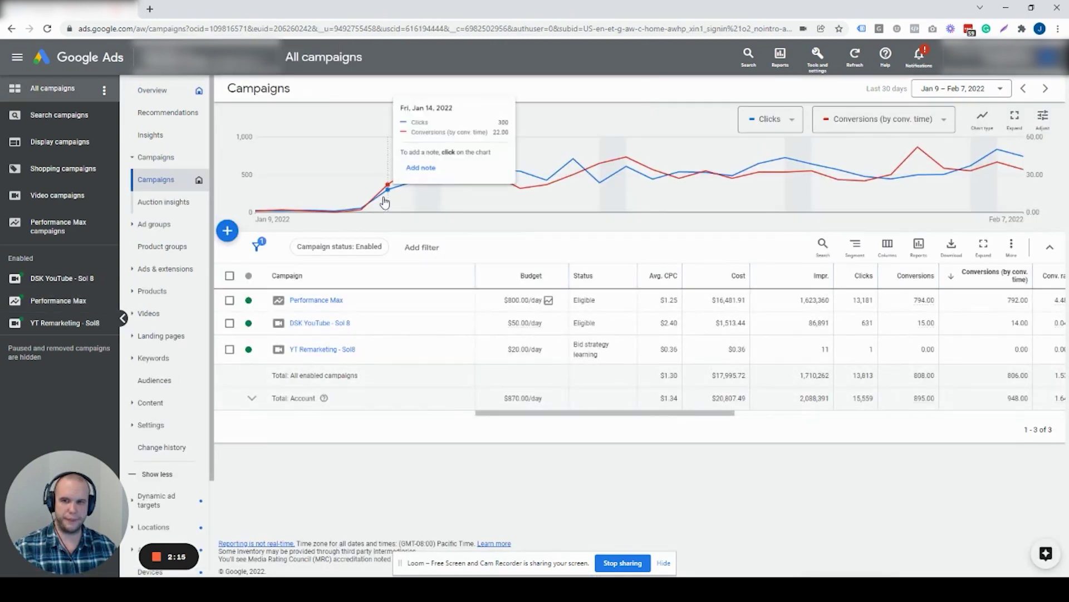
pyautogui.click(967, 92)
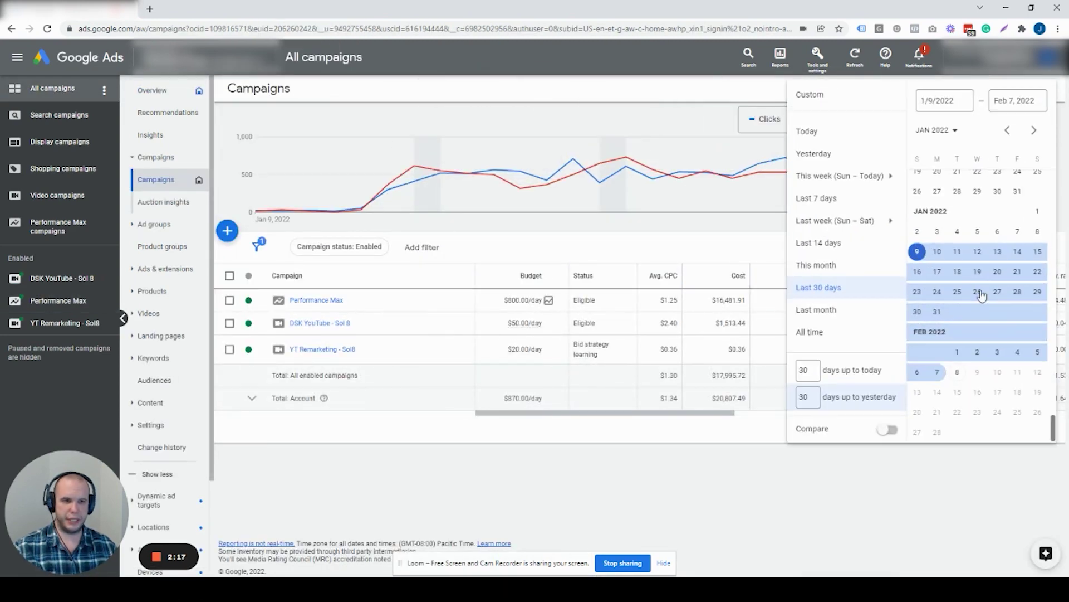
pyautogui.click(1018, 251)
pyautogui.click(936, 372)
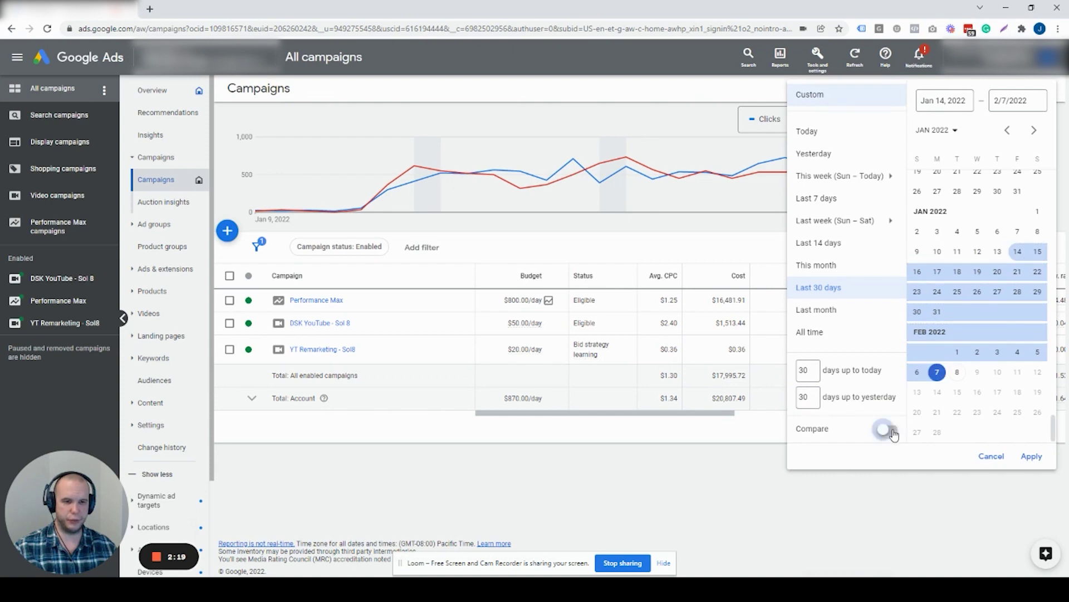
pyautogui.click(886, 429)
pyautogui.click(1031, 524)
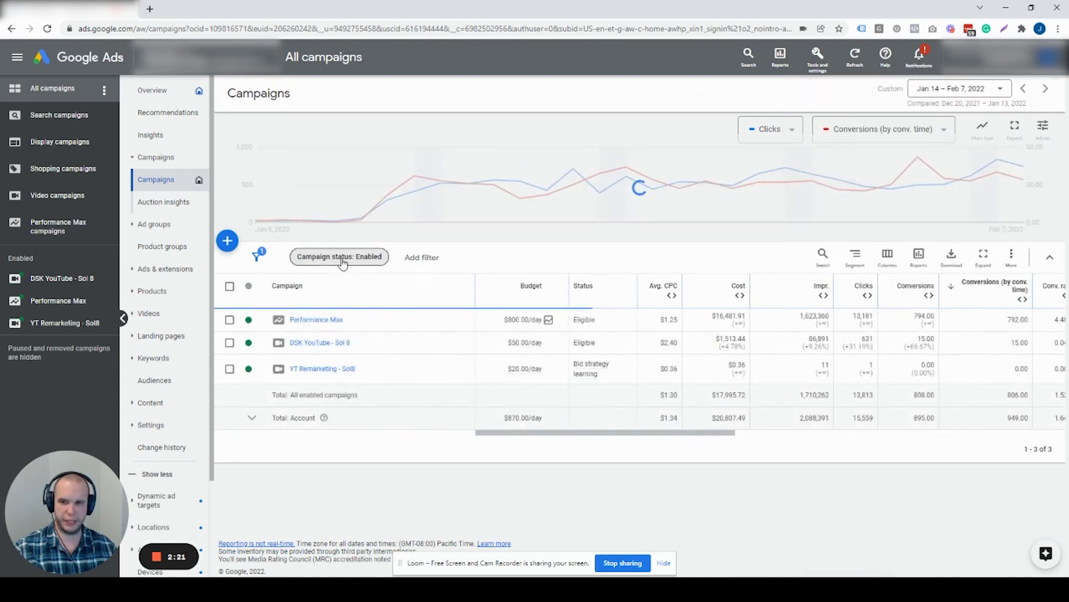
# Step: Show campaigns of all statuses and expand the period comparison for the Conversions (by conv. time) and Cost columns
pyautogui.click(337, 256)
pyautogui.click(312, 295)
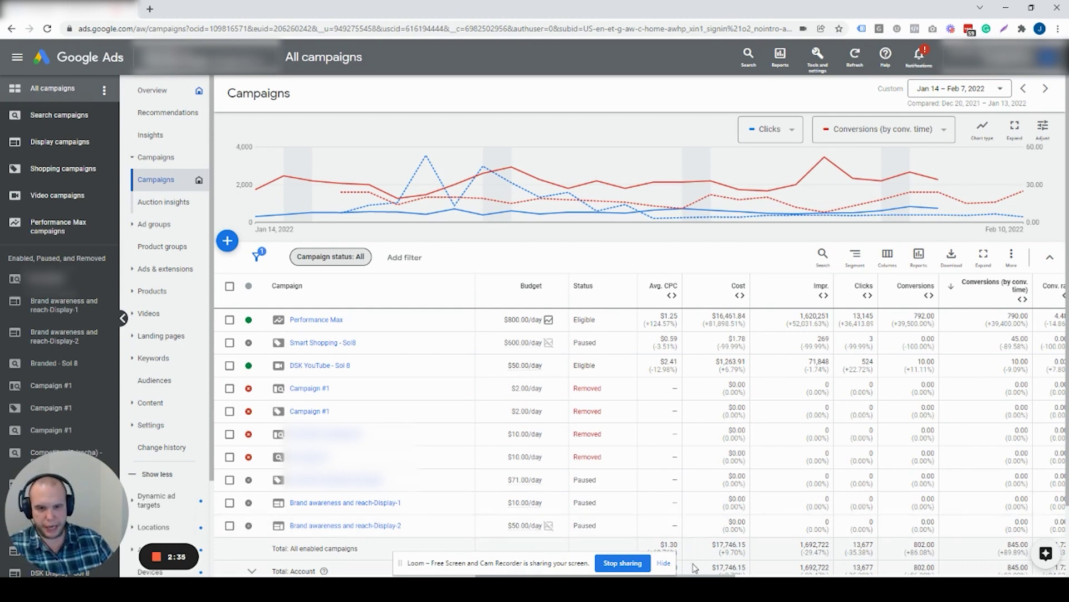
pyautogui.click(1021, 300)
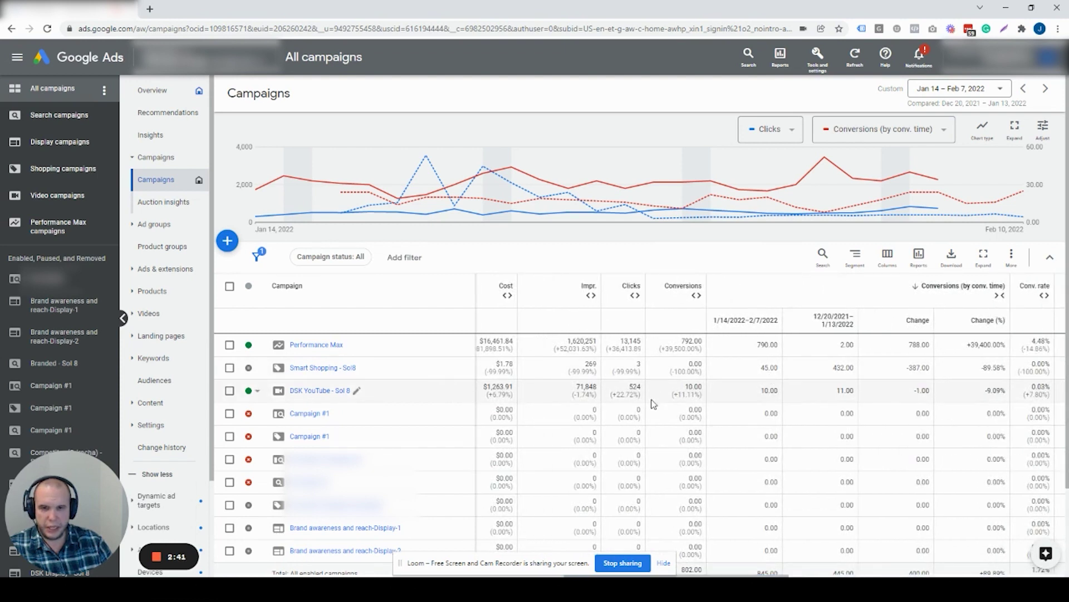
pyautogui.moveTo(719, 575); pyautogui.dragTo(703, 575)
pyautogui.hscroll(-4, 663, 311)
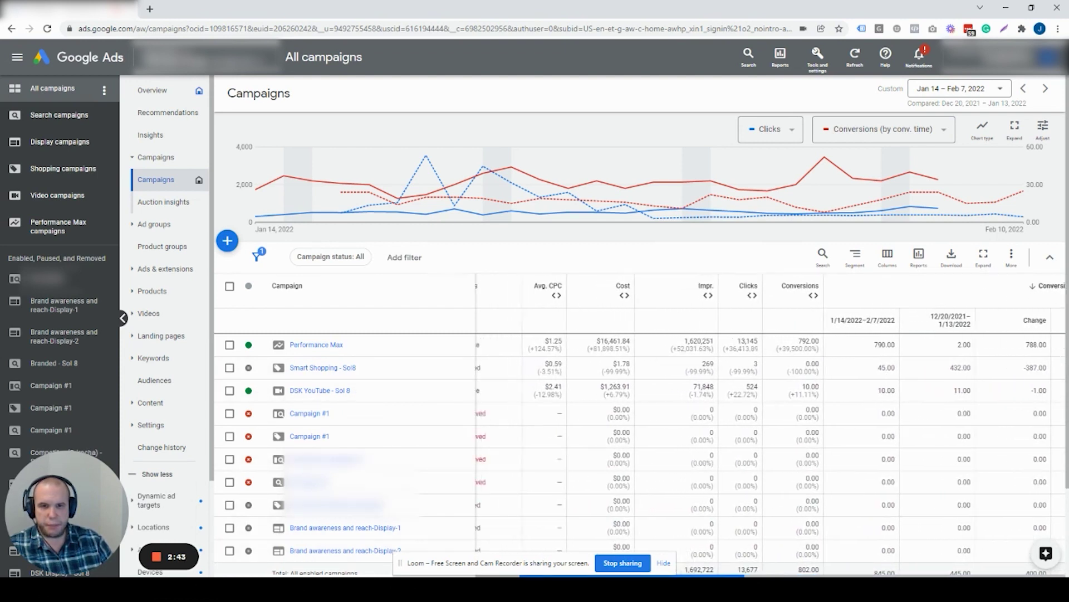
pyautogui.click(657, 296)
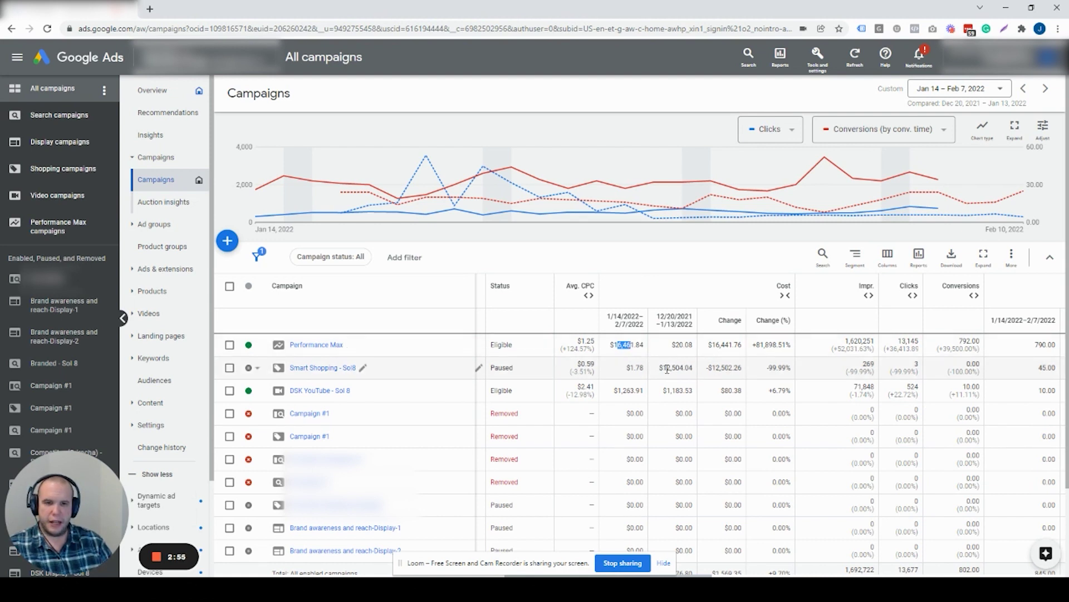
# Step: Compare cost, conversions and conversion rate between the two periods for Performance Max, Smart Shopping and all enabled campaigns
pyautogui.hscroll(5, 768, 427)
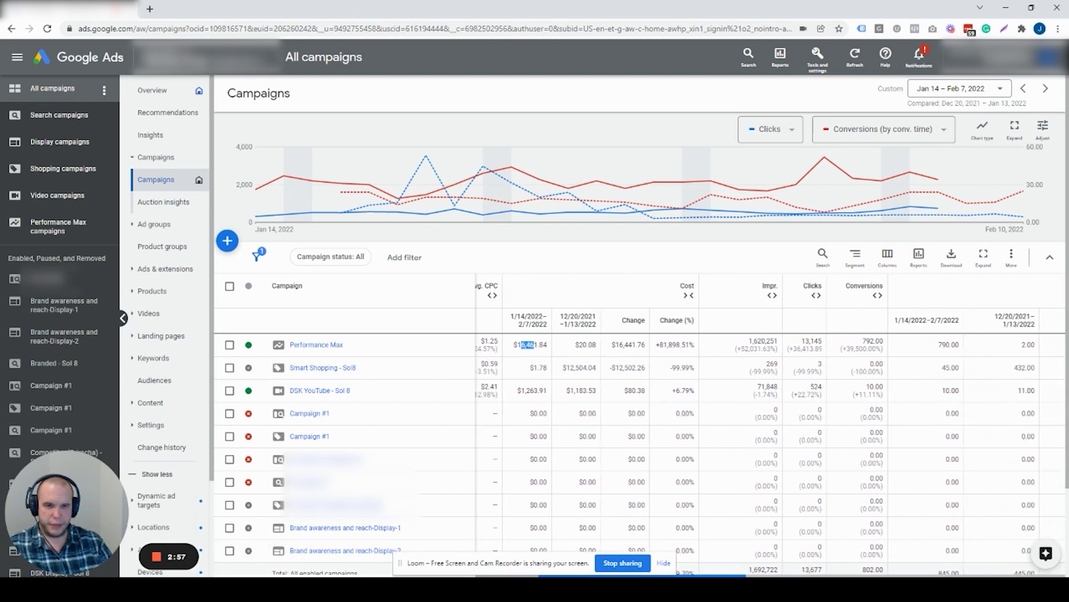
pyautogui.hscroll(4, 850, 400)
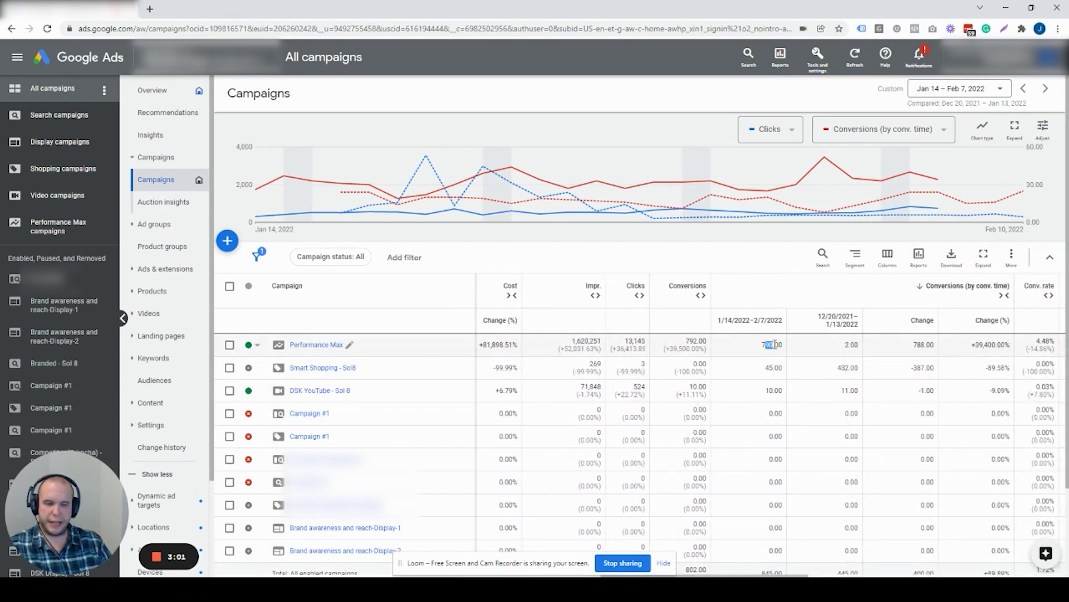
pyautogui.scroll(-3, 847, 390)
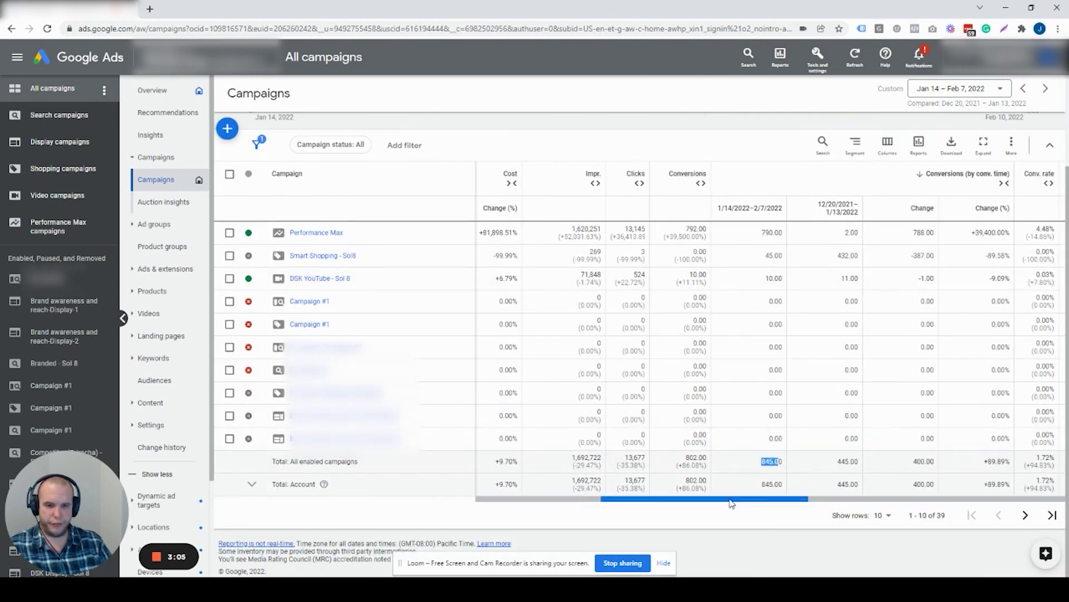
pyautogui.hscroll(-5, 732, 504)
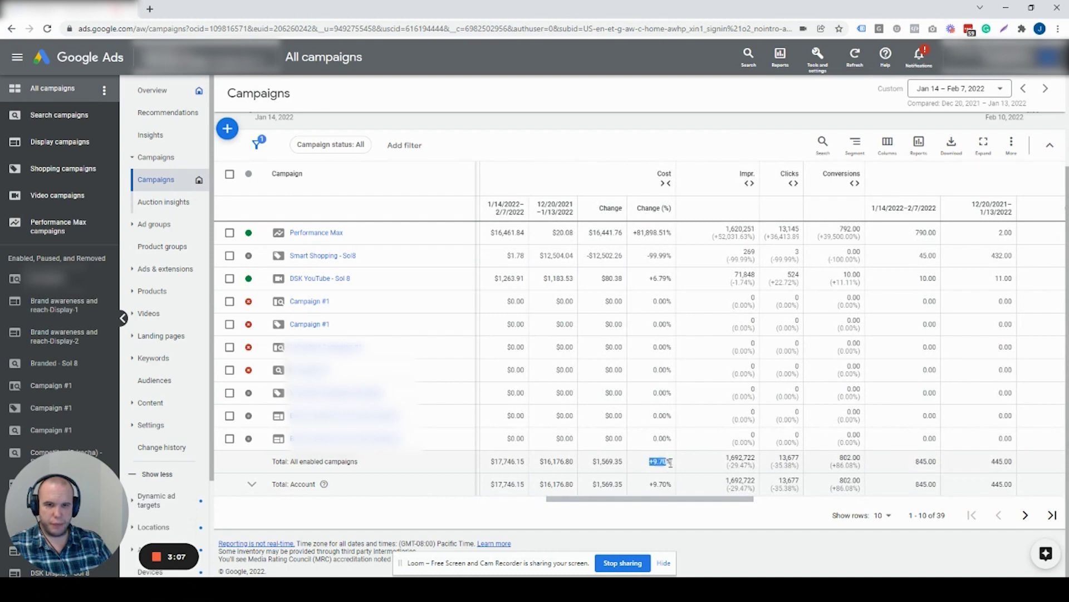
pyautogui.moveTo(681, 504); pyautogui.dragTo(754, 504)
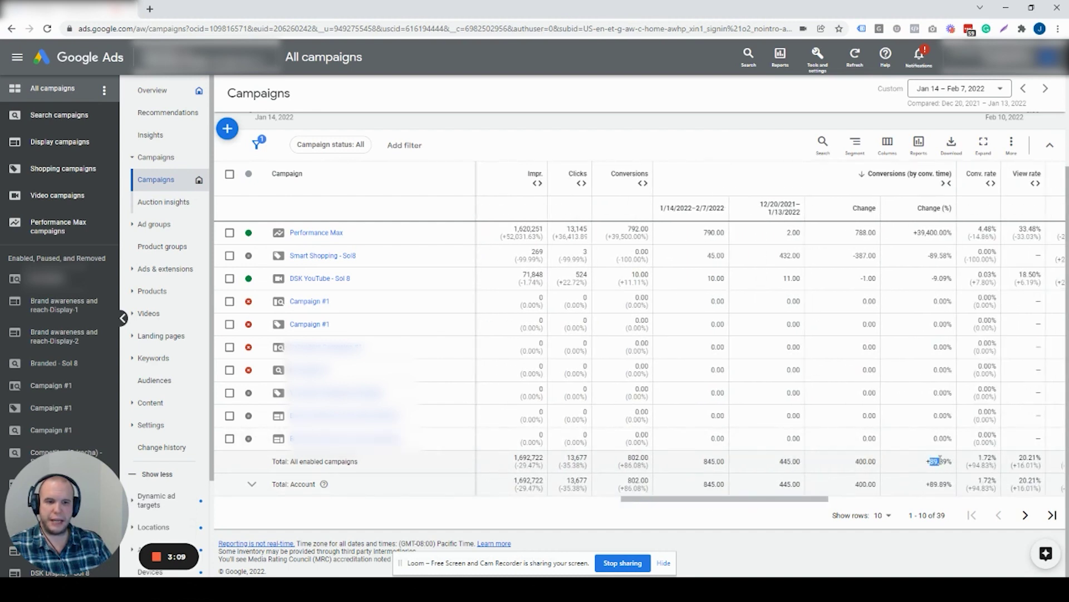
pyautogui.hscroll(-4, 765, 498)
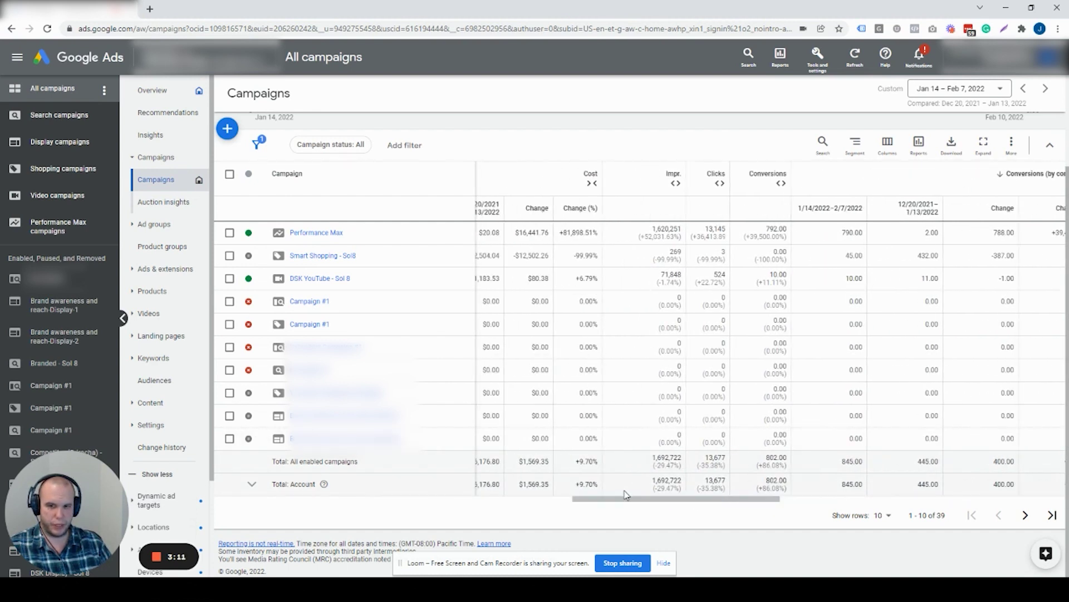
pyautogui.moveTo(627, 499); pyautogui.dragTo(738, 502)
pyautogui.moveTo(851, 465); pyautogui.dragTo(864, 465)
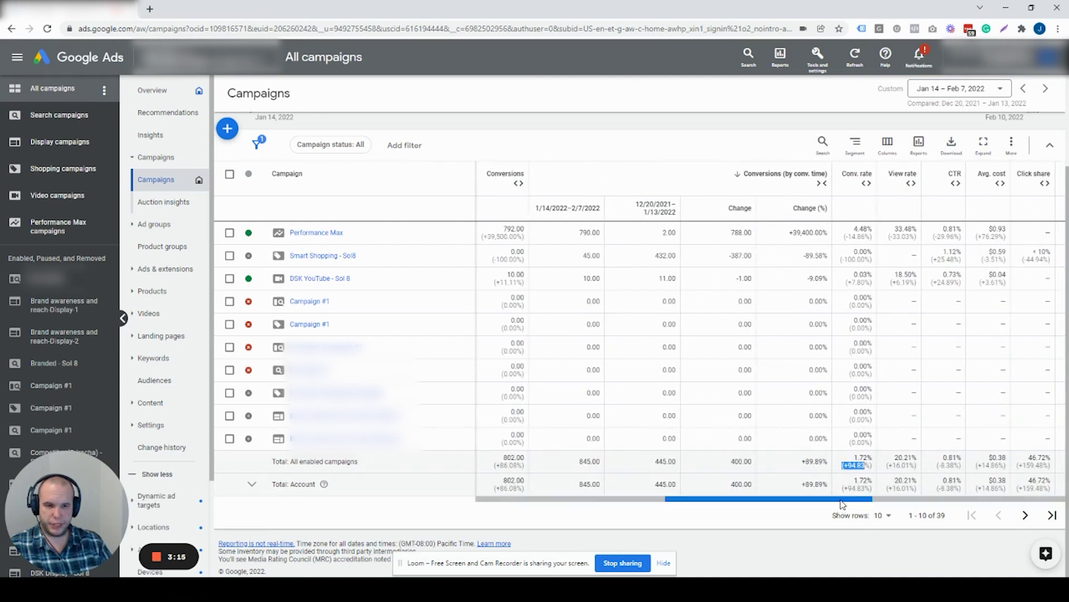
# Step: Expand the period comparison for the Conv. value (by conv. time) column and examine the Smart Shopping campaign's earlier-period value
pyautogui.moveTo(849, 502); pyautogui.dragTo(1034, 508)
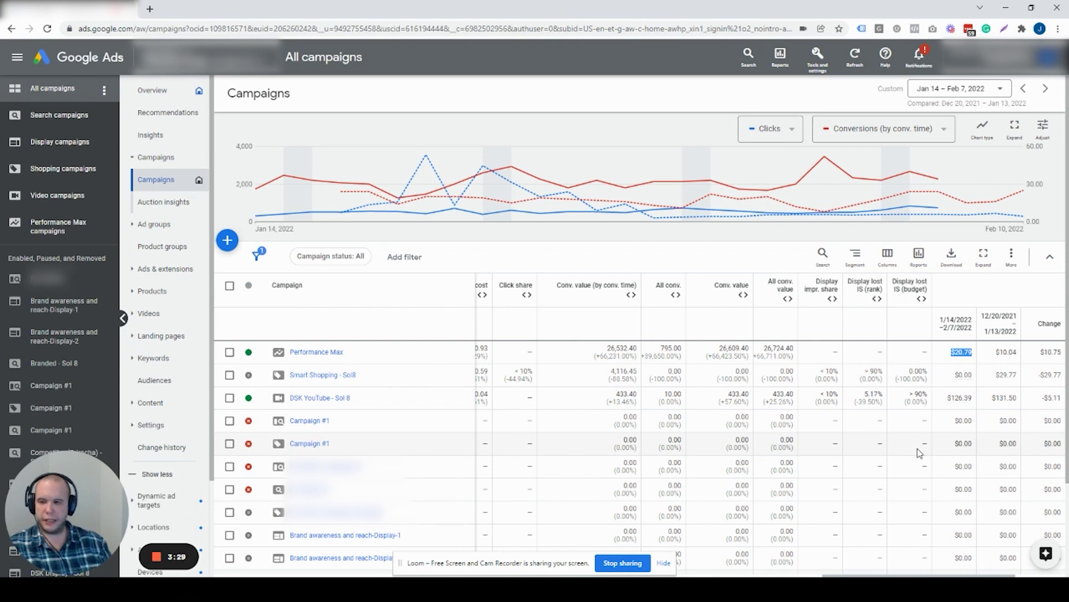
pyautogui.click(631, 295)
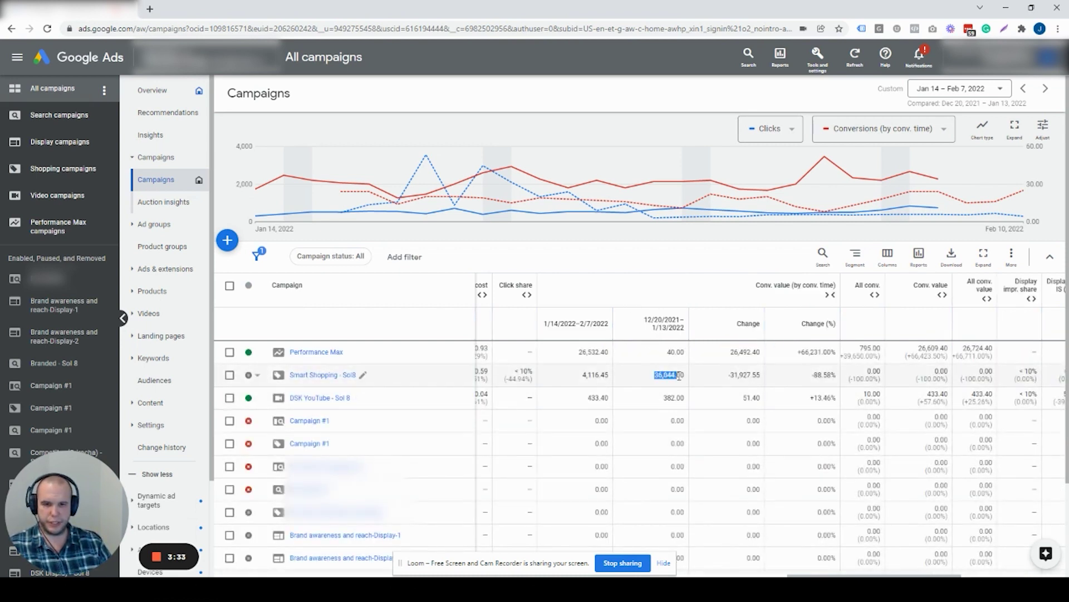
pyautogui.moveTo(656, 375); pyautogui.dragTo(677, 375)
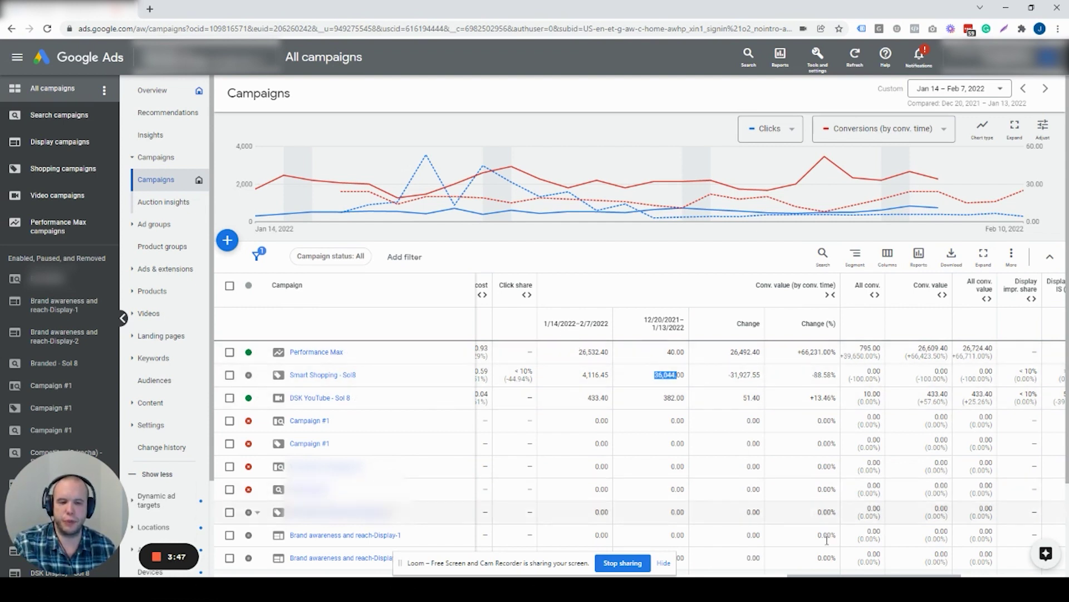
pyautogui.moveTo(830, 575); pyautogui.dragTo(842, 576)
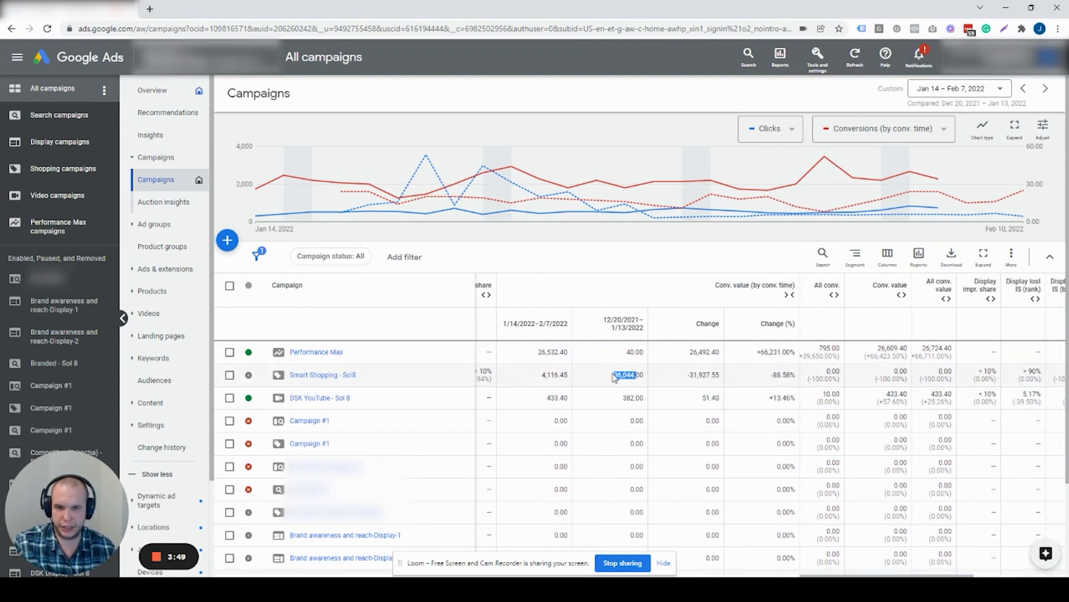
pyautogui.moveTo(614, 374); pyautogui.dragTo(622, 375)
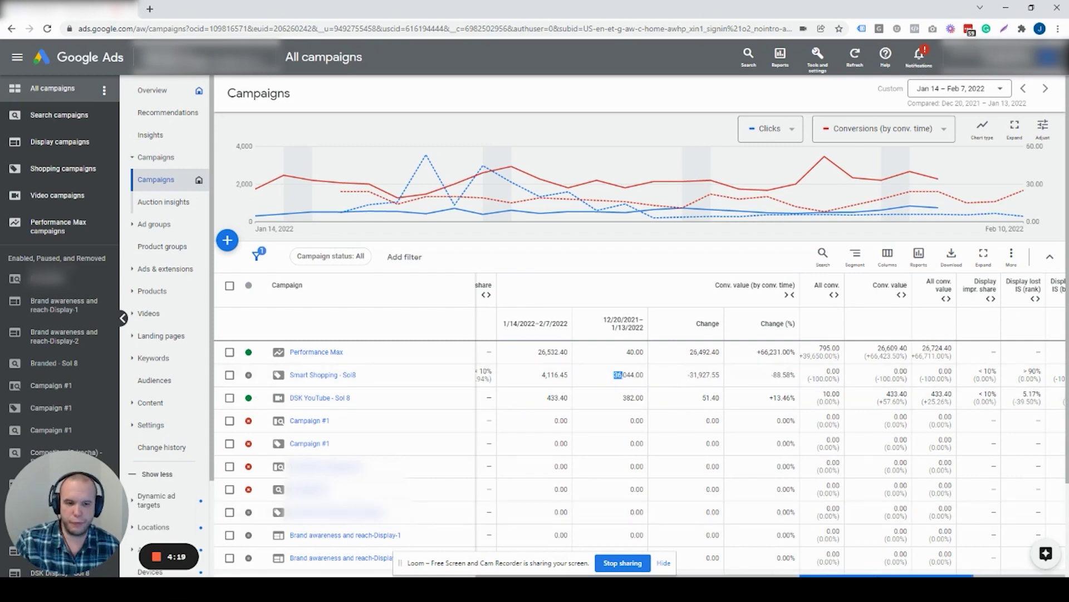
# Step: Review the period-over-period changes in conversions, conversion rate and cost in the enabled campaigns' total row
pyautogui.moveTo(873, 575); pyautogui.dragTo(681, 576)
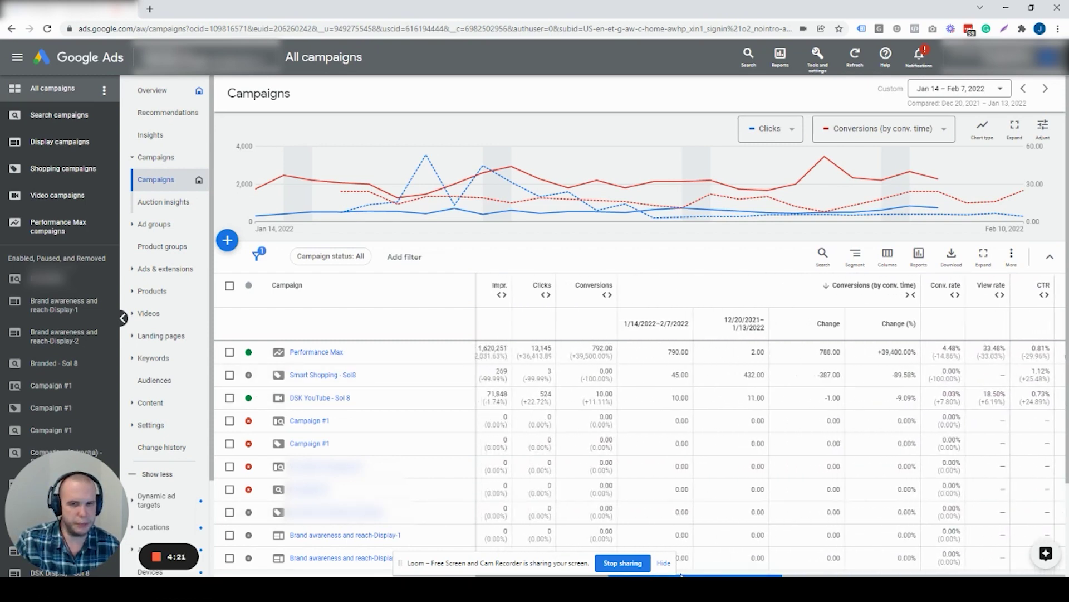
pyautogui.scroll(-3, 746, 412)
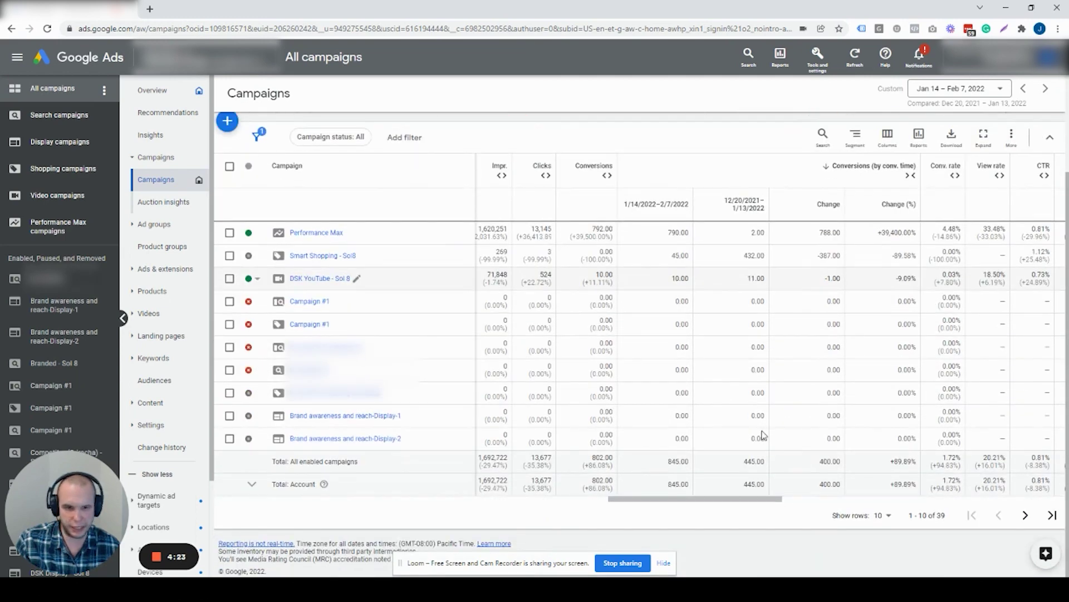
pyautogui.moveTo(857, 468); pyautogui.dragTo(962, 462)
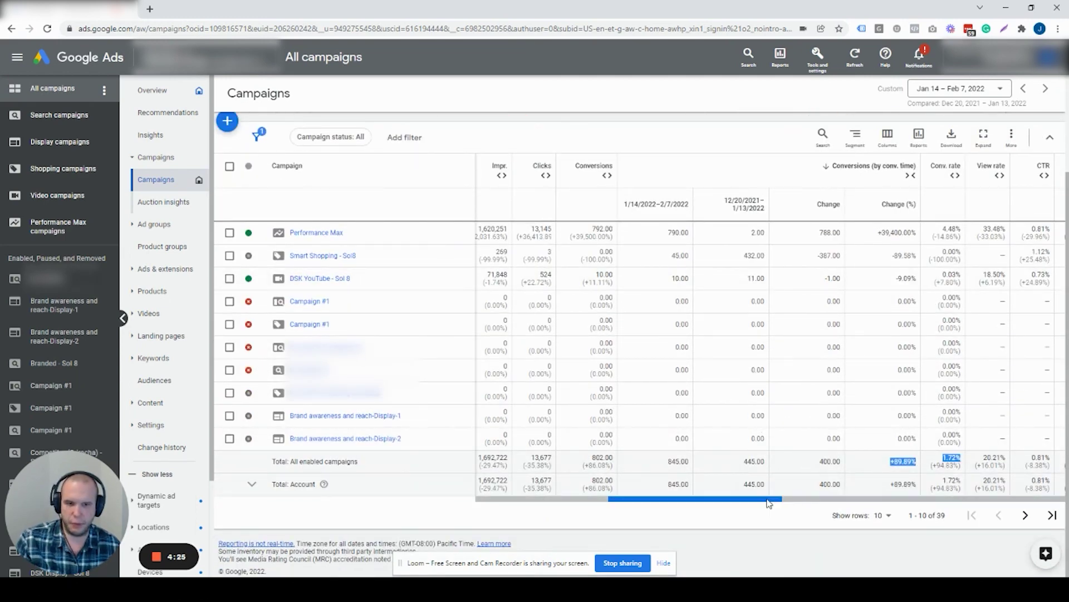
pyautogui.moveTo(769, 503); pyautogui.dragTo(760, 503)
pyautogui.moveTo(622, 504); pyautogui.dragTo(547, 504)
pyautogui.moveTo(675, 463); pyautogui.dragTo(712, 471)
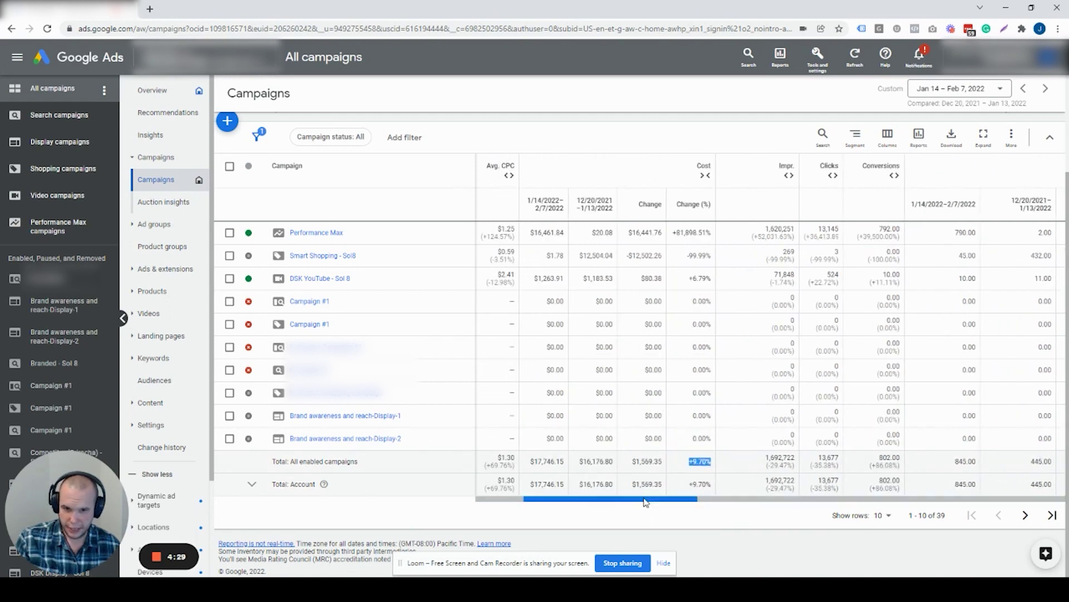
pyautogui.moveTo(645, 502); pyautogui.dragTo(538, 499)
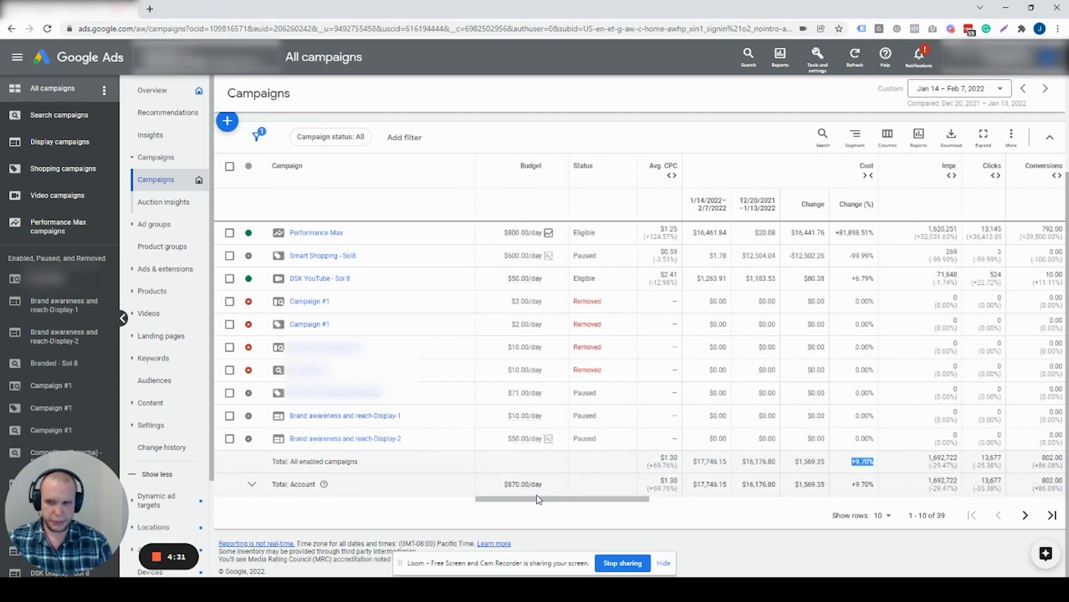
# Step: Limit the campaign list to enabled campaigns and open the Insights page of the Performance Max campaign
pyautogui.click(320, 137)
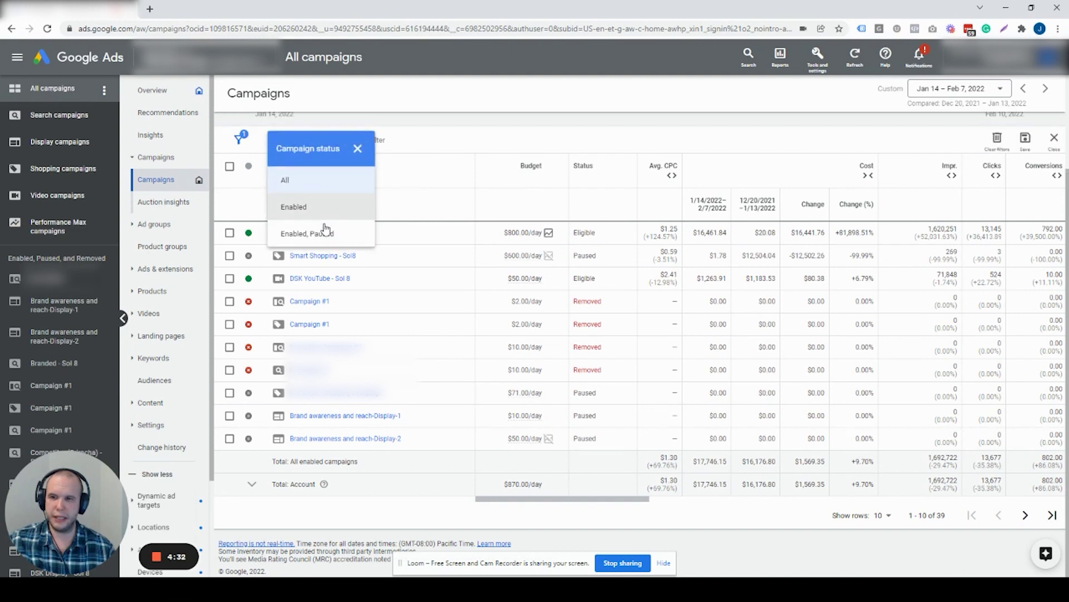
pyautogui.click(315, 209)
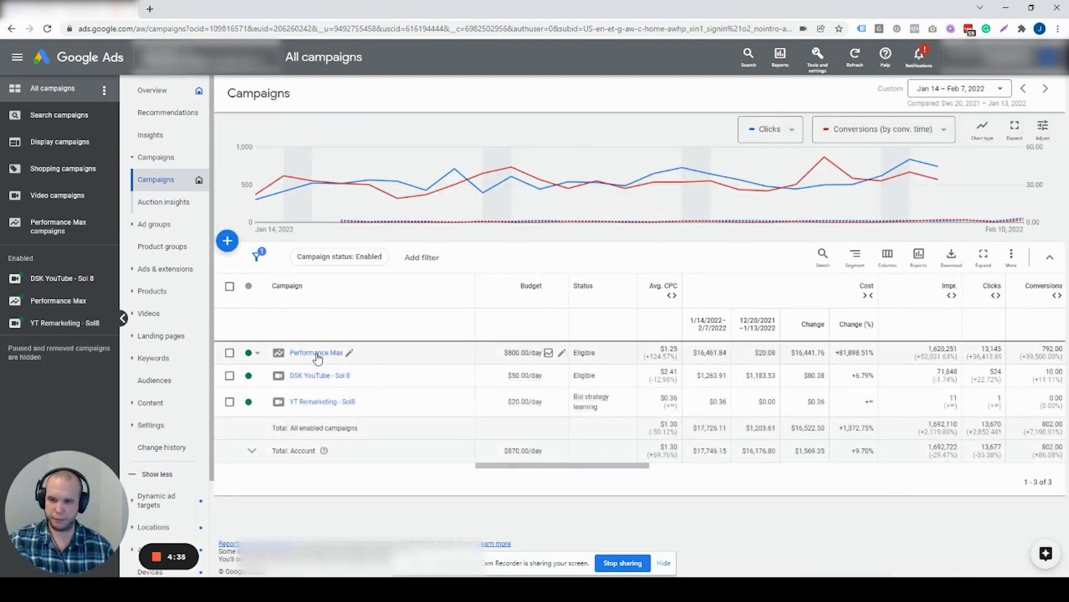
pyautogui.click(317, 353)
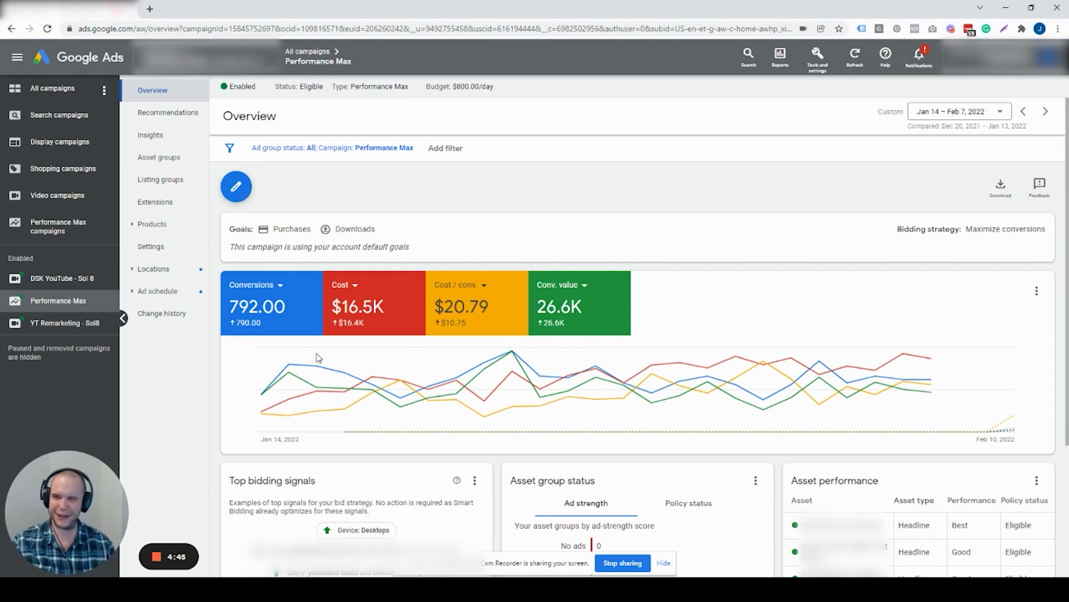
pyautogui.click(171, 144)
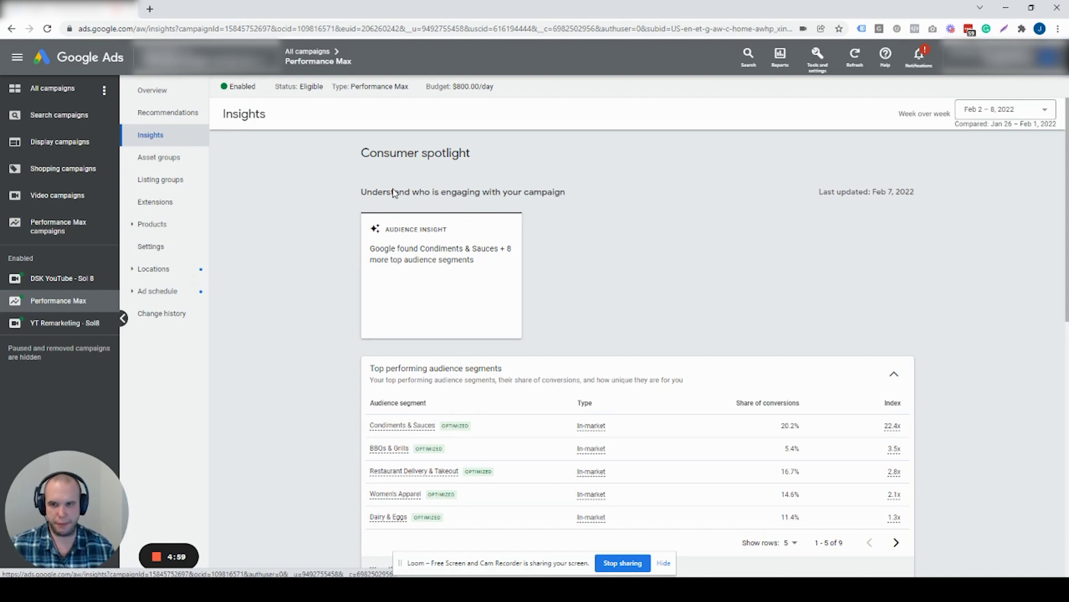
# Step: Review the top performing audience segments and each segment's share of conversions, from Condiments & Sauces through Dairy & Eggs
pyautogui.moveTo(393, 238)
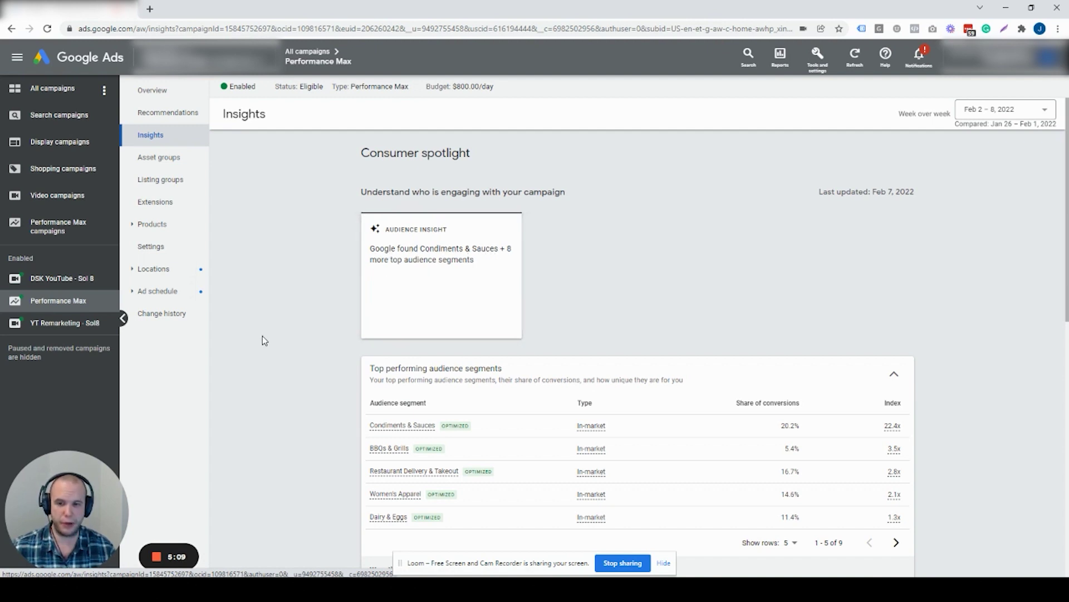
pyautogui.scroll(-2, 310, 343)
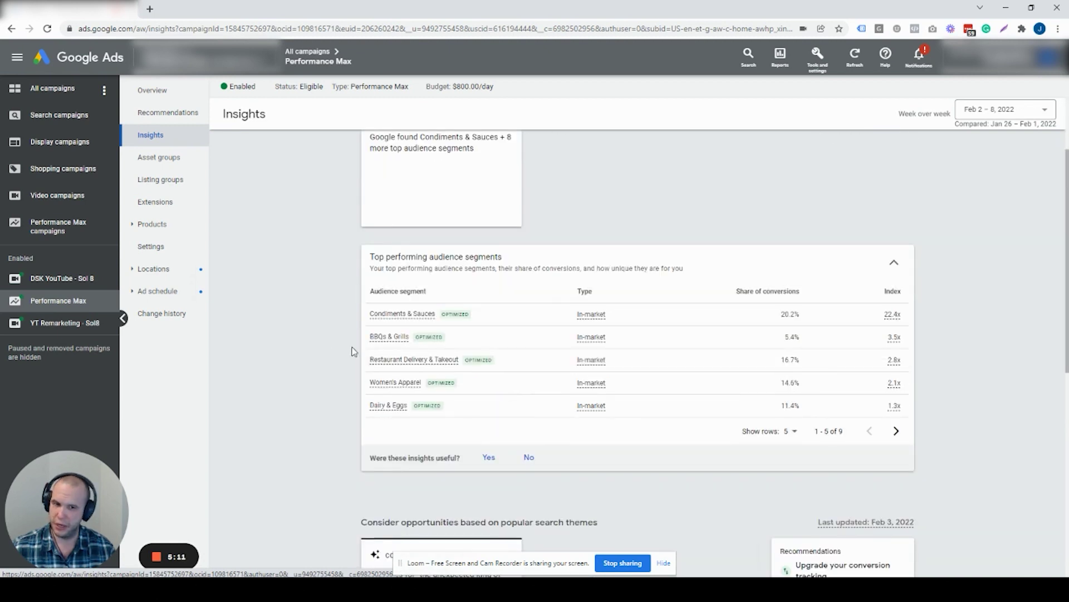
pyautogui.moveTo(418, 318)
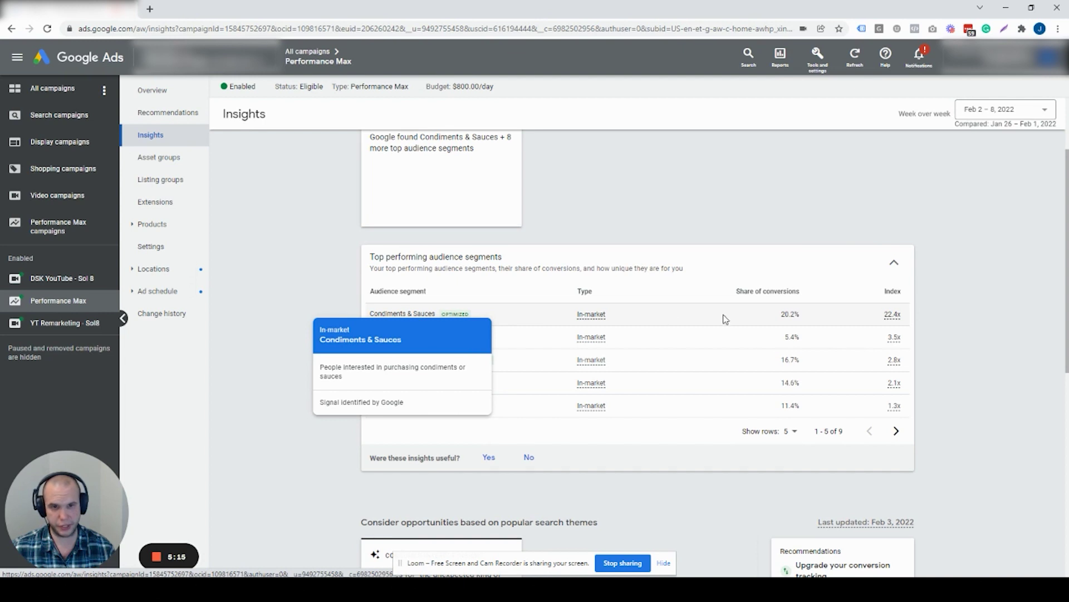
pyautogui.doubleClick(797, 315)
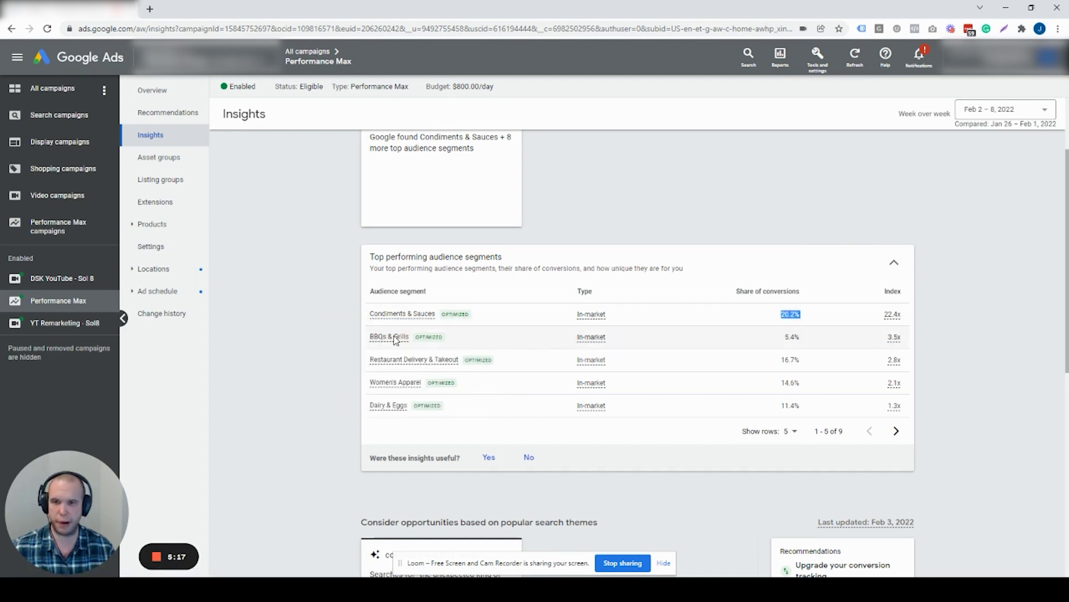
pyautogui.doubleClick(789, 337)
pyautogui.moveTo(462, 364)
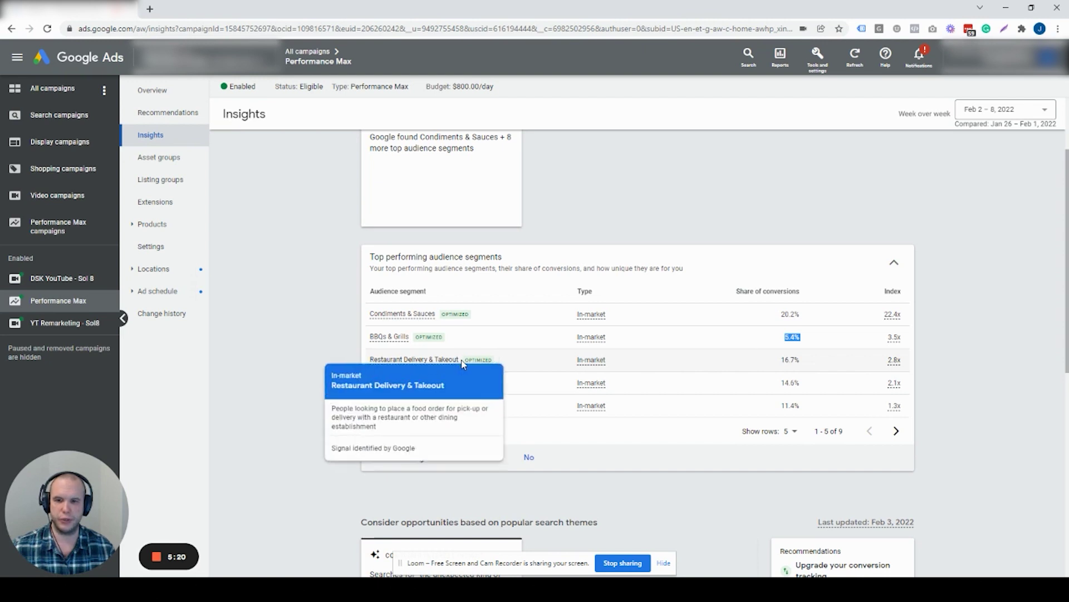
pyautogui.doubleClick(790, 360)
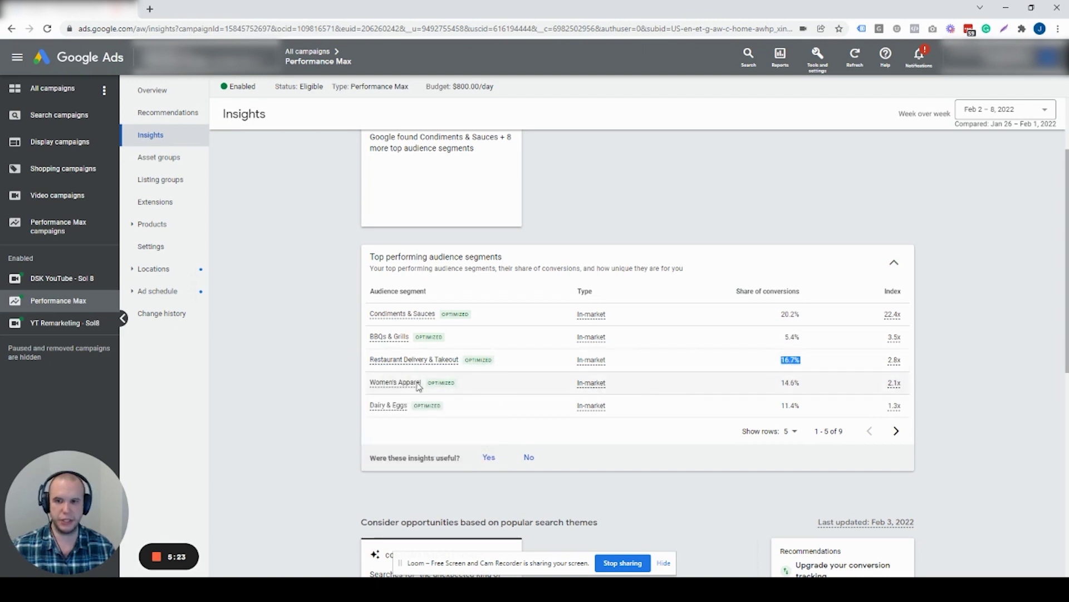
pyautogui.moveTo(389, 404)
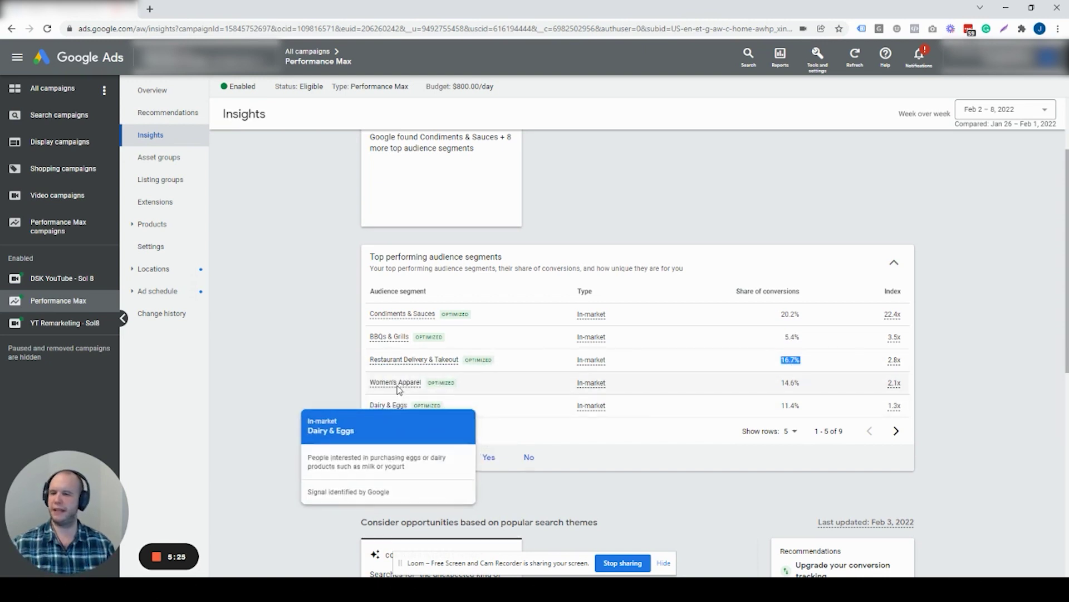
pyautogui.moveTo(397, 384)
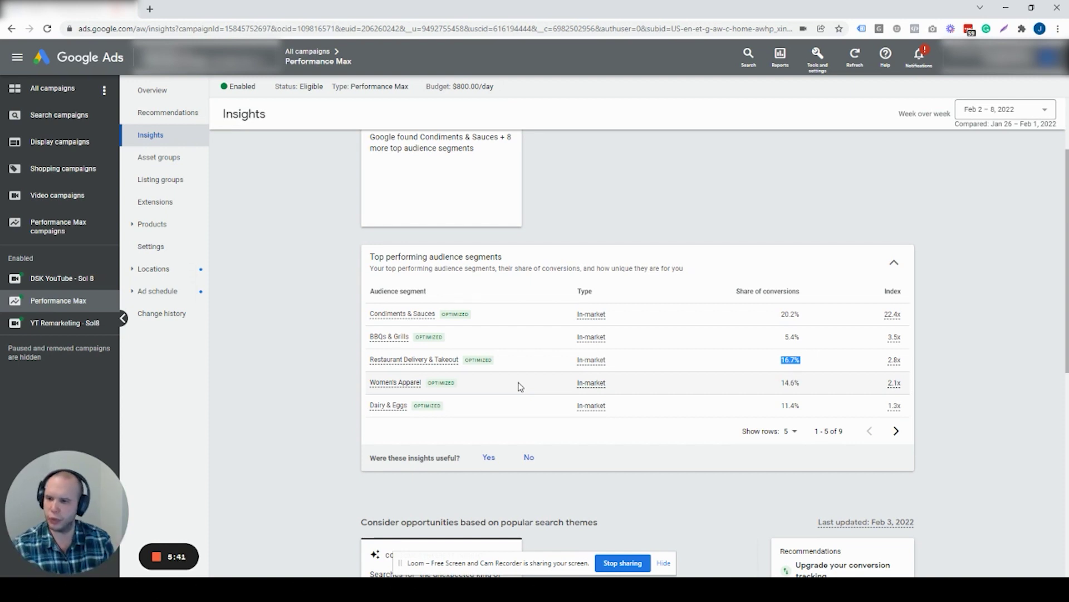
pyautogui.moveTo(781, 384); pyautogui.dragTo(801, 387)
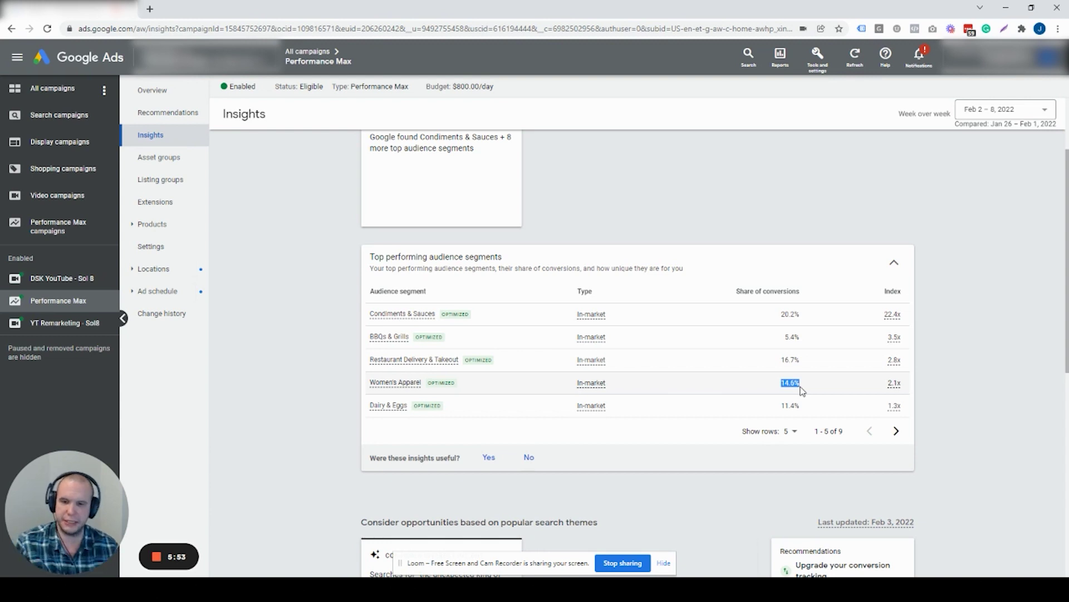
# Step: Set the Top search themes table to show 50 rows
pyautogui.scroll(-5, 949, 432)
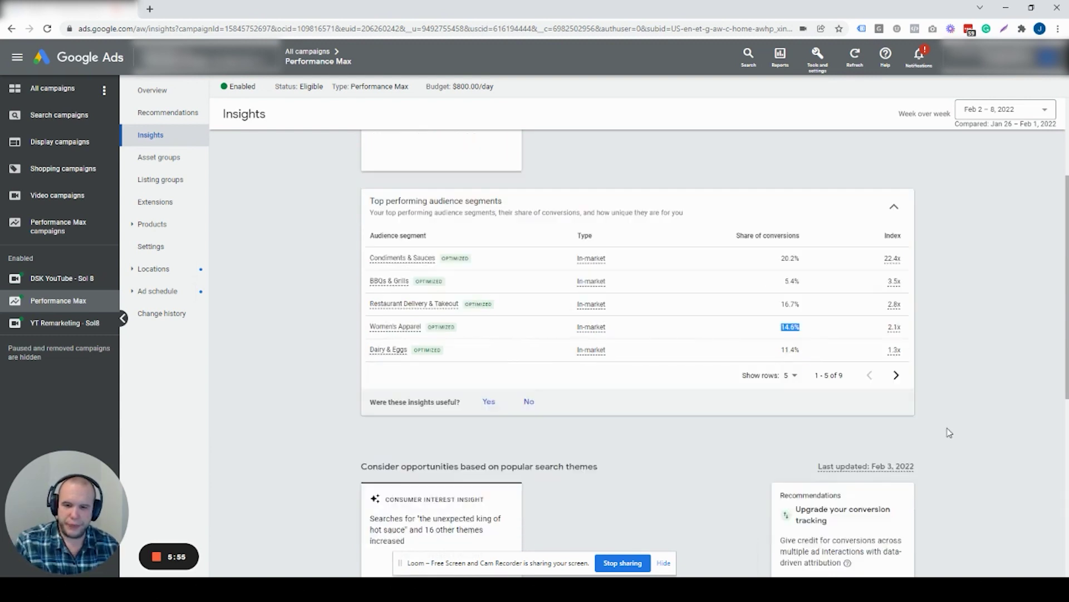
pyautogui.scroll(-2, 949, 432)
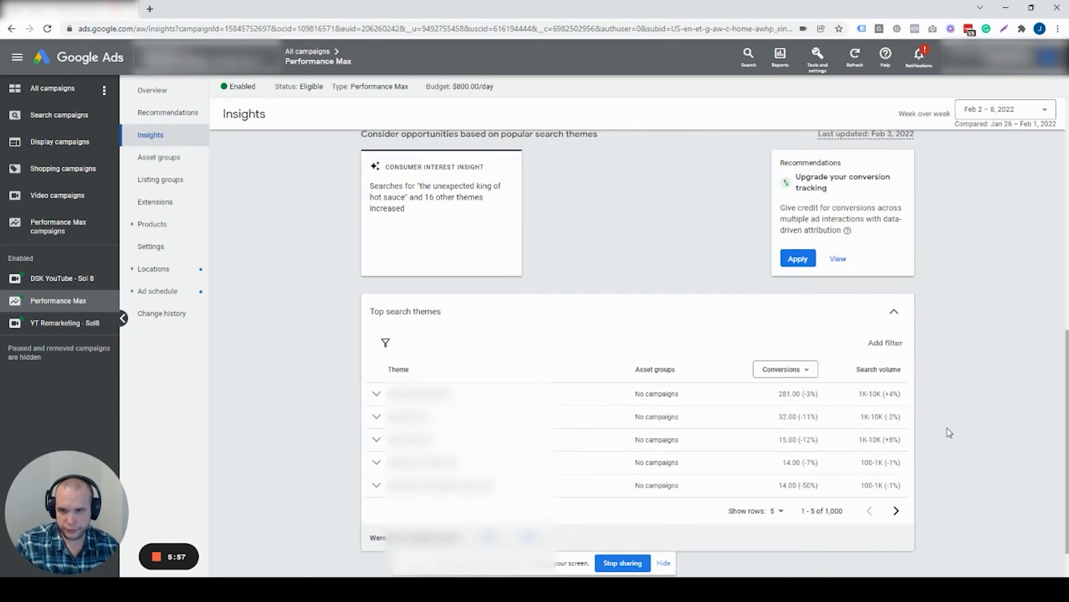
pyautogui.scroll(1, 950, 432)
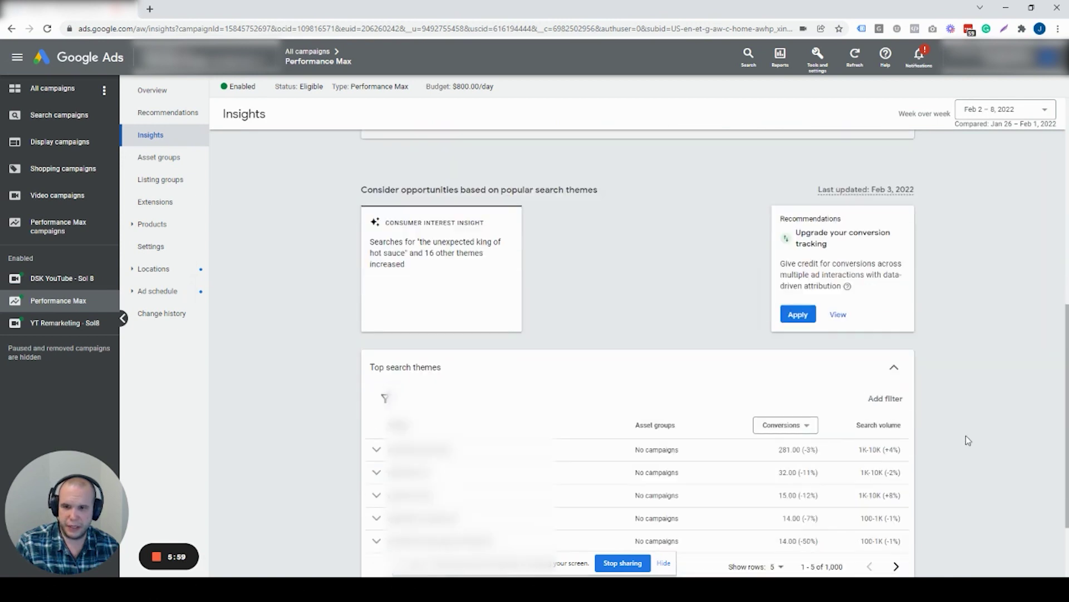
pyautogui.scroll(-1, 965, 436)
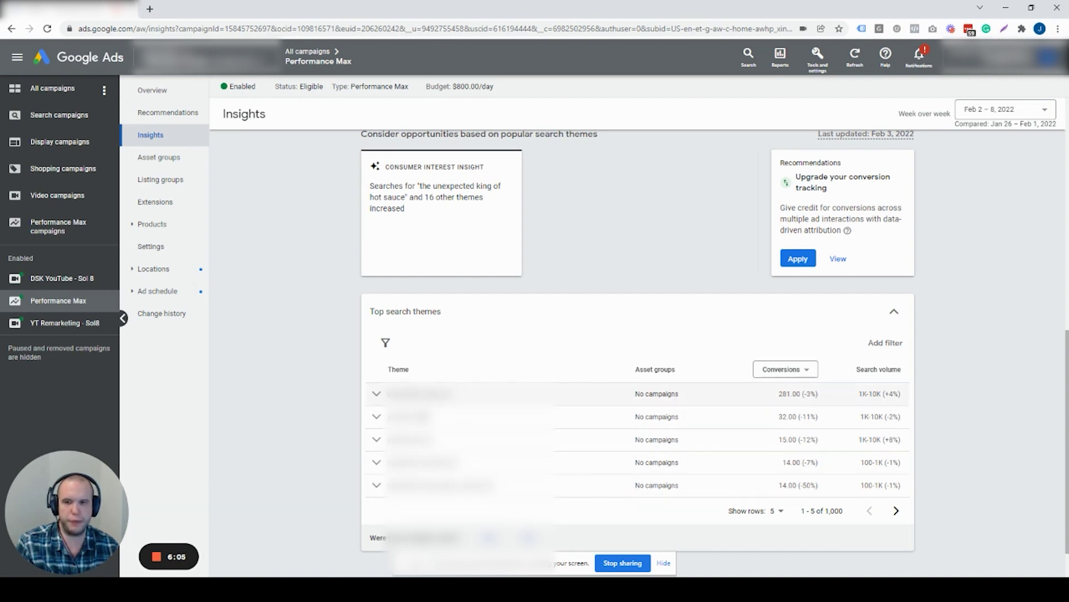
pyautogui.click(777, 510)
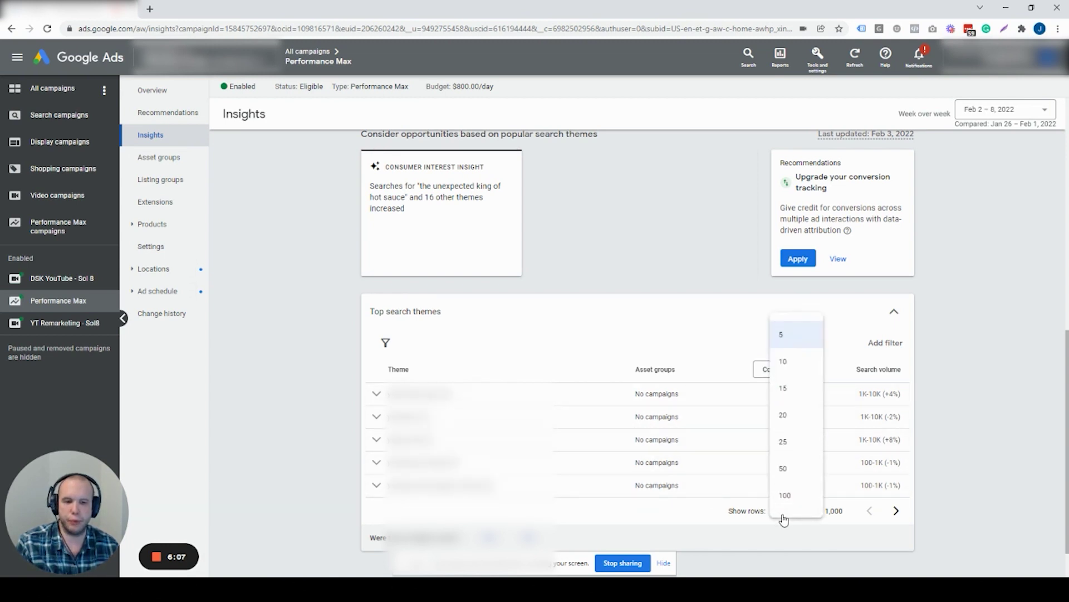
pyautogui.click(795, 477)
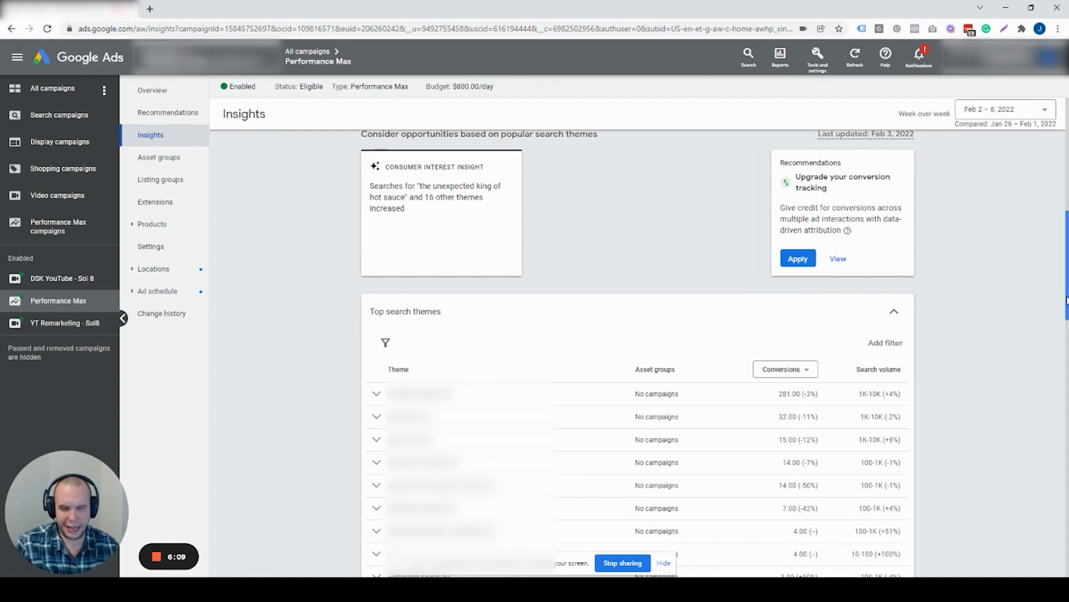
# Step: Examine the top search themes with their conversions and search volumes, comparing the highest-converting themes with those further down the list
pyautogui.moveTo(1066, 297); pyautogui.dragTo(1067, 334)
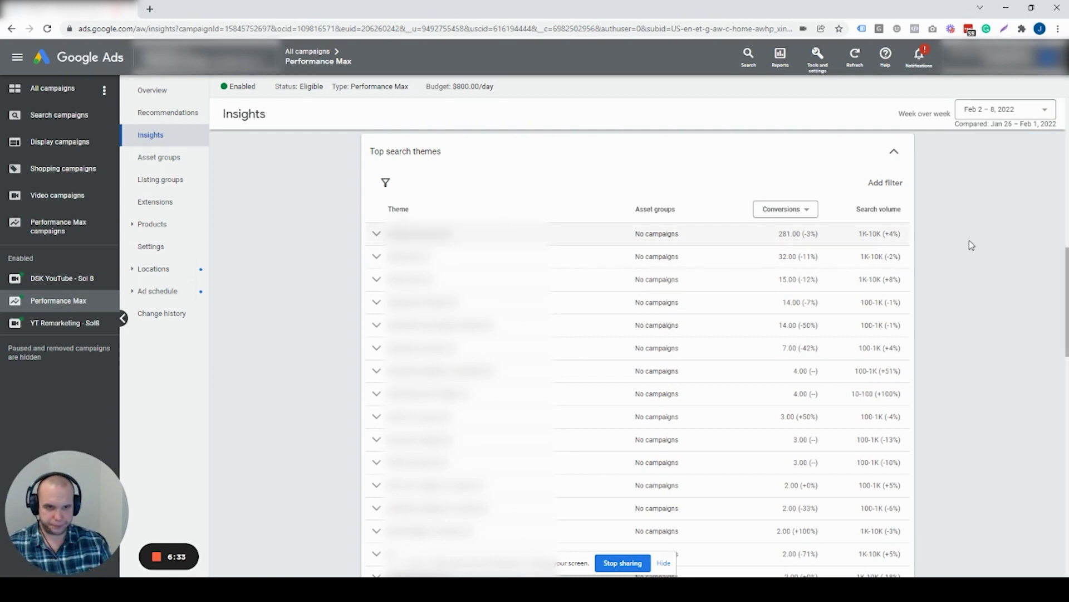
pyautogui.moveTo(1066, 302); pyautogui.dragTo(1066, 312)
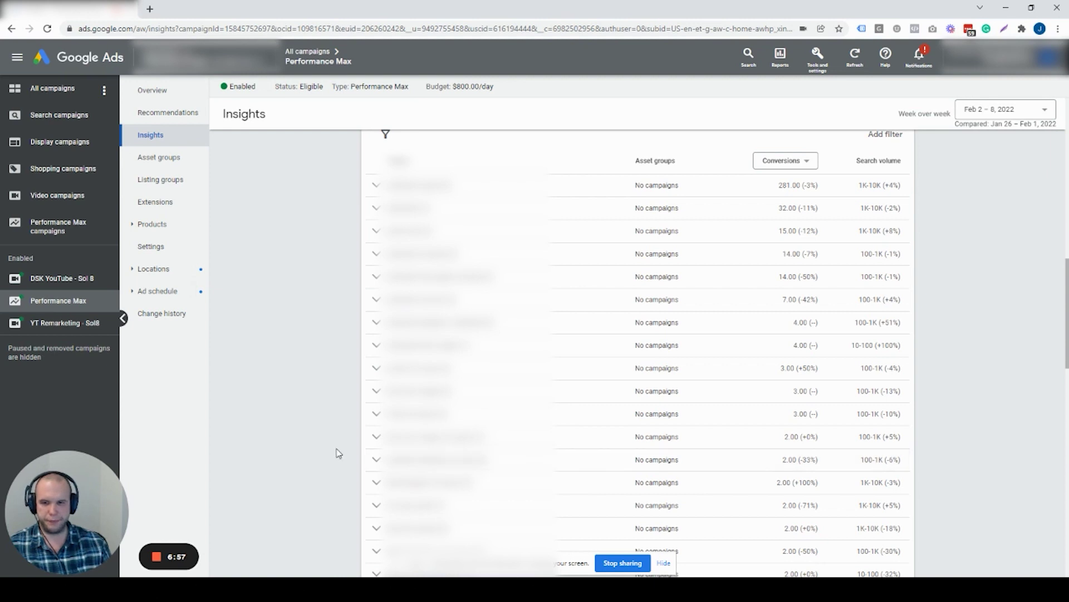
pyautogui.scroll(-3, 323, 406)
pyautogui.middleClick(306, 309)
pyautogui.scroll(-3, 307, 334)
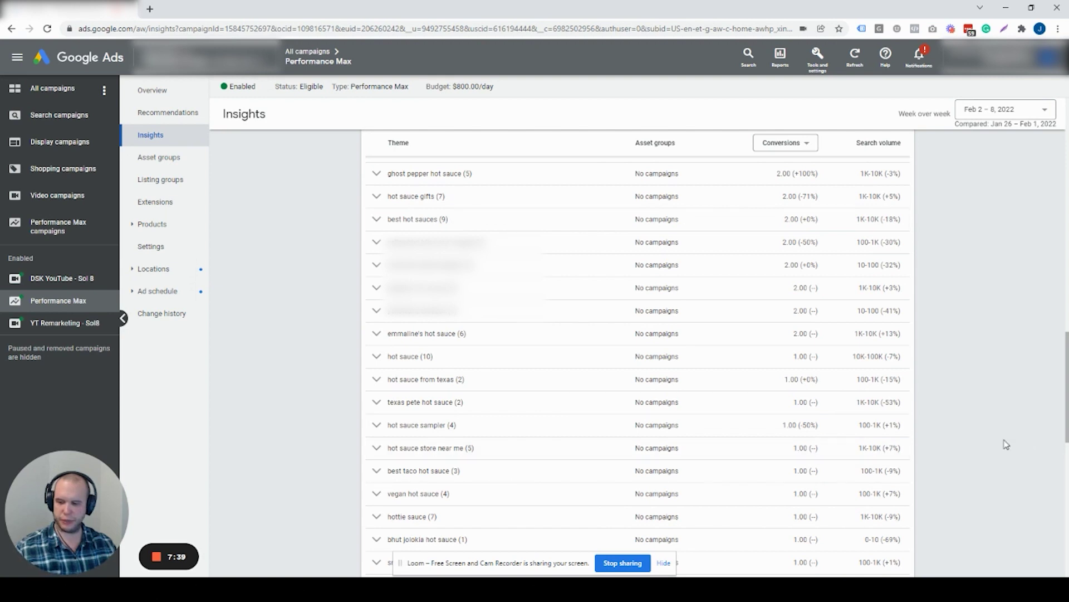
pyautogui.moveTo(1067, 410); pyautogui.dragTo(1067, 327)
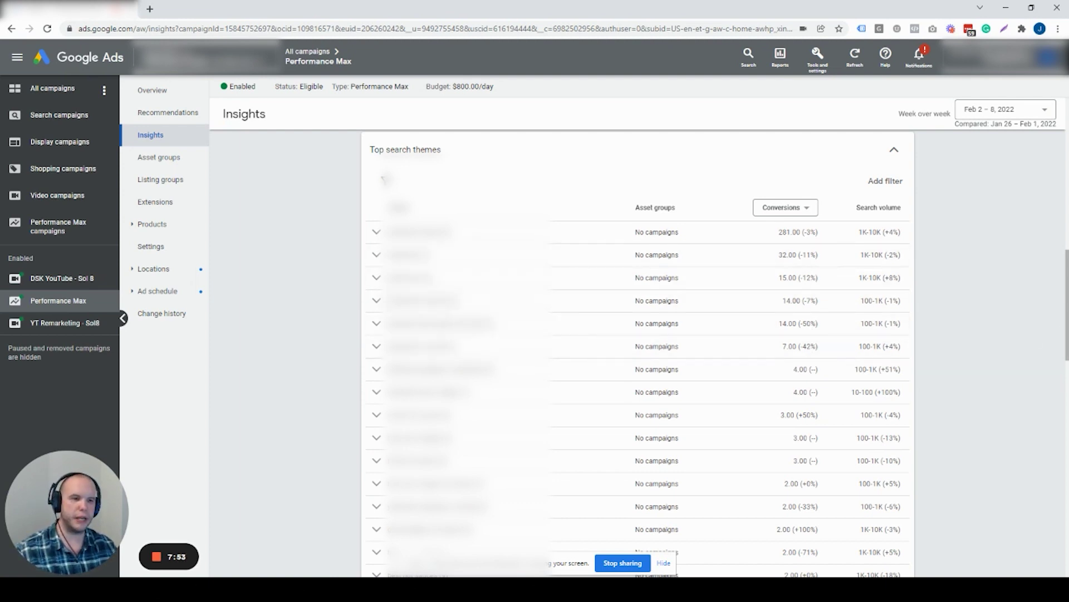
pyautogui.moveTo(1067, 320); pyautogui.dragTo(1067, 407)
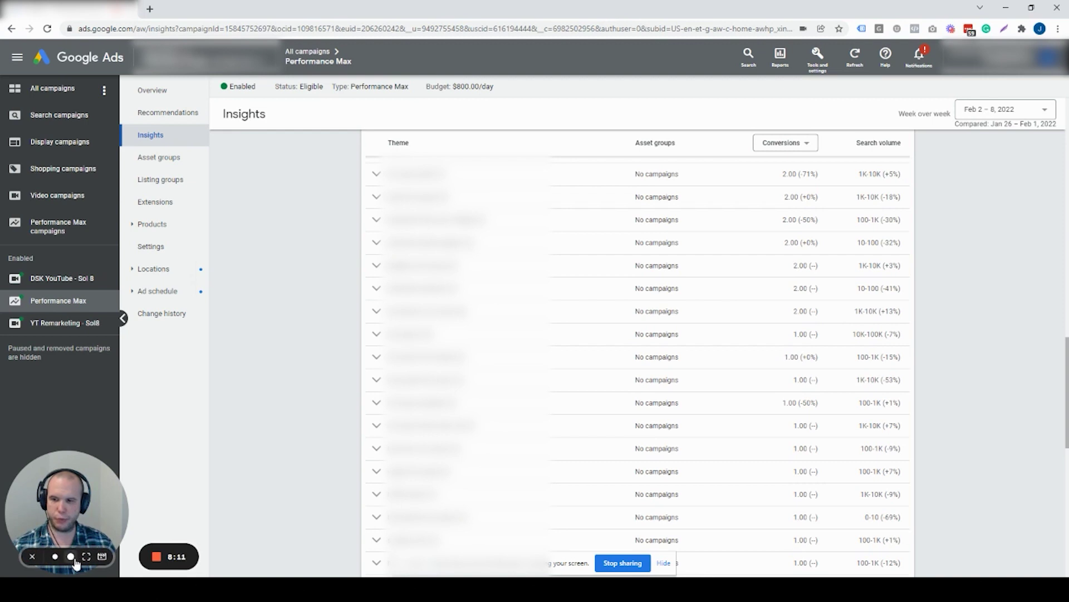
pyautogui.moveTo(146, 448); pyautogui.dragTo(629, 252)
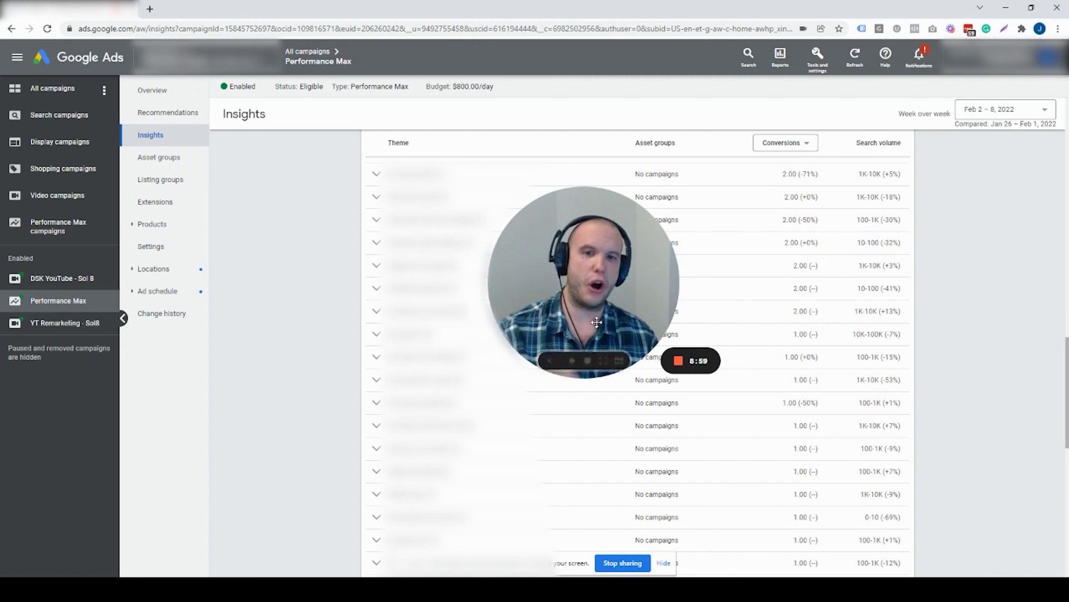
pyautogui.moveTo(628, 252); pyautogui.dragTo(27, 451)
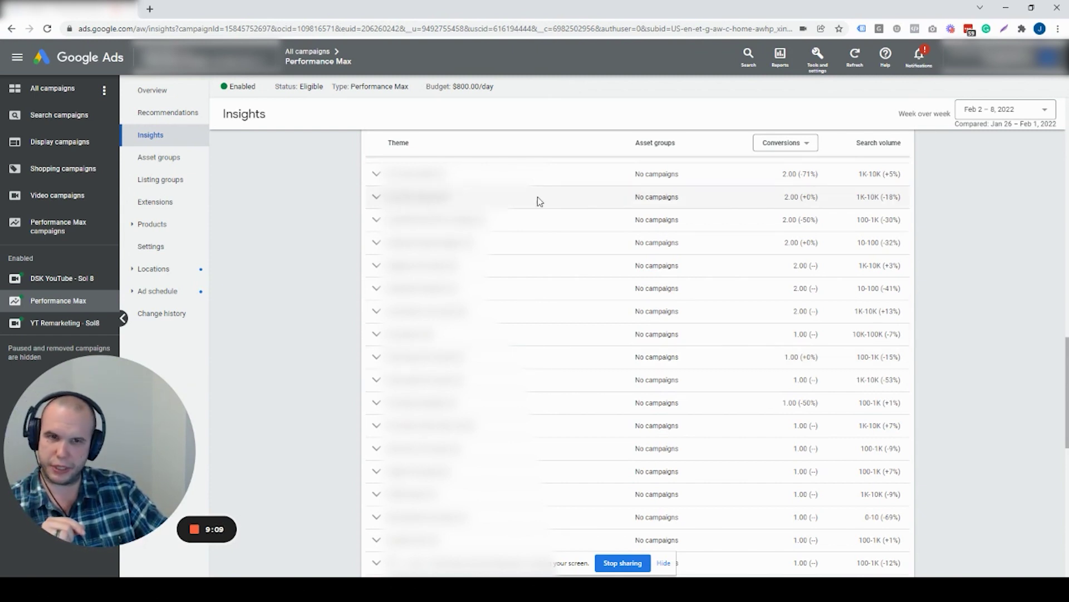
# Step: Expand the "best hot sauces" search theme and read the individual search terms grouped under it
pyautogui.moveTo(788, 200); pyautogui.dragTo(814, 201)
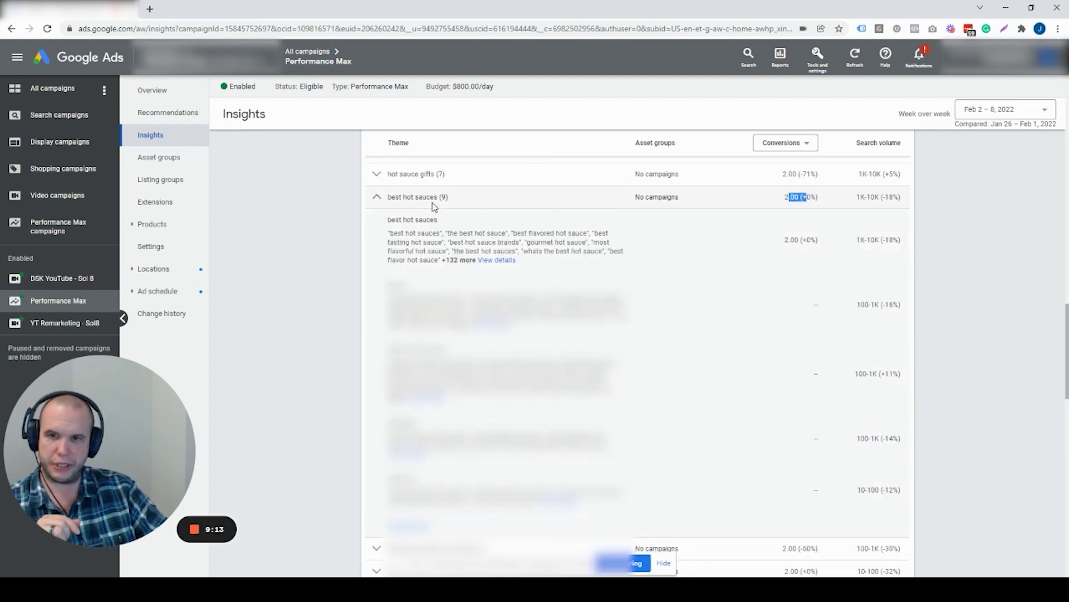
pyautogui.moveTo(403, 234); pyautogui.dragTo(446, 234)
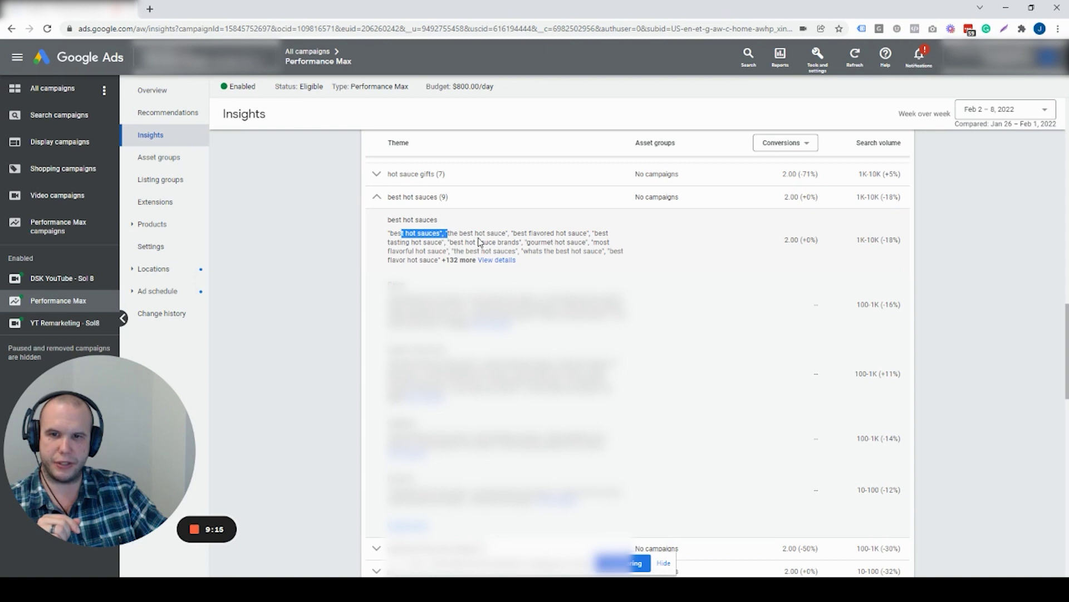
pyautogui.doubleClick(465, 235)
pyautogui.moveTo(521, 234); pyautogui.dragTo(562, 234)
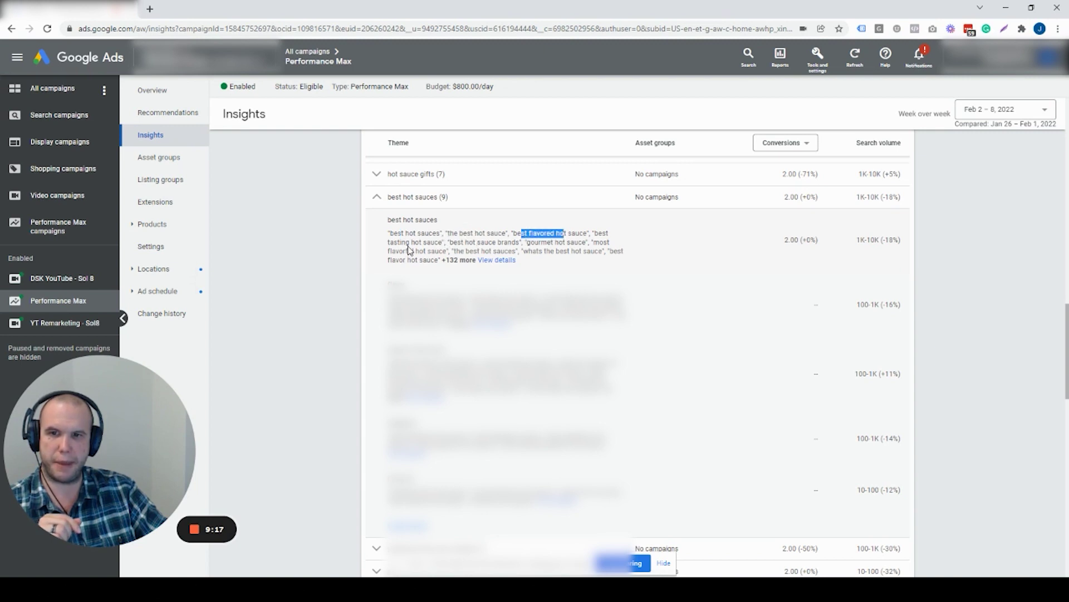
pyautogui.moveTo(411, 243); pyautogui.dragTo(584, 249)
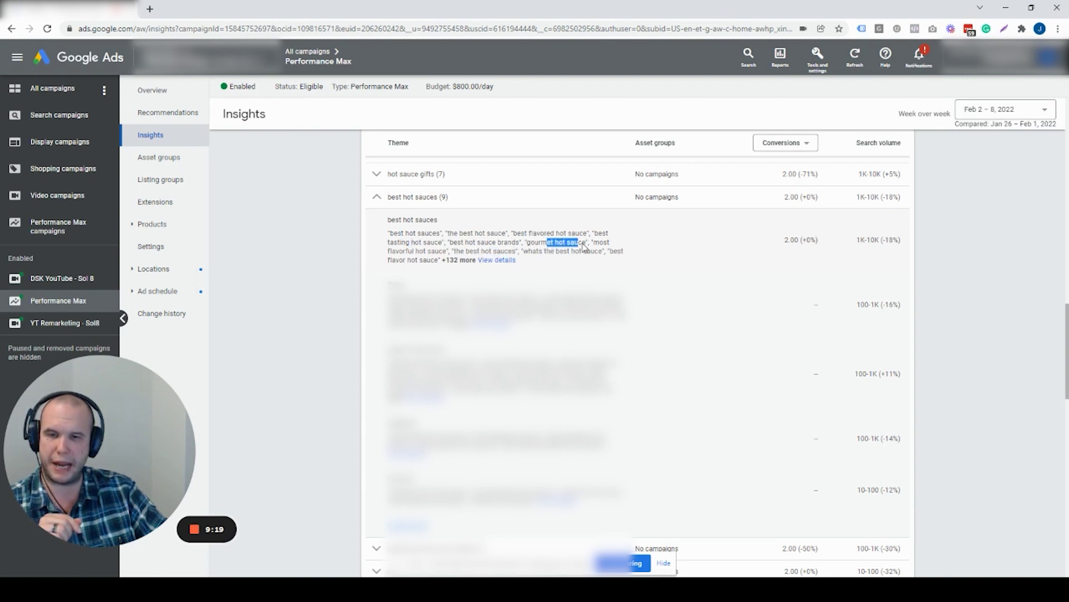
# Step: Highlight the whole search-term list of the "best hot sauces" subtheme and check its search volume and conversions
pyautogui.click(488, 266)
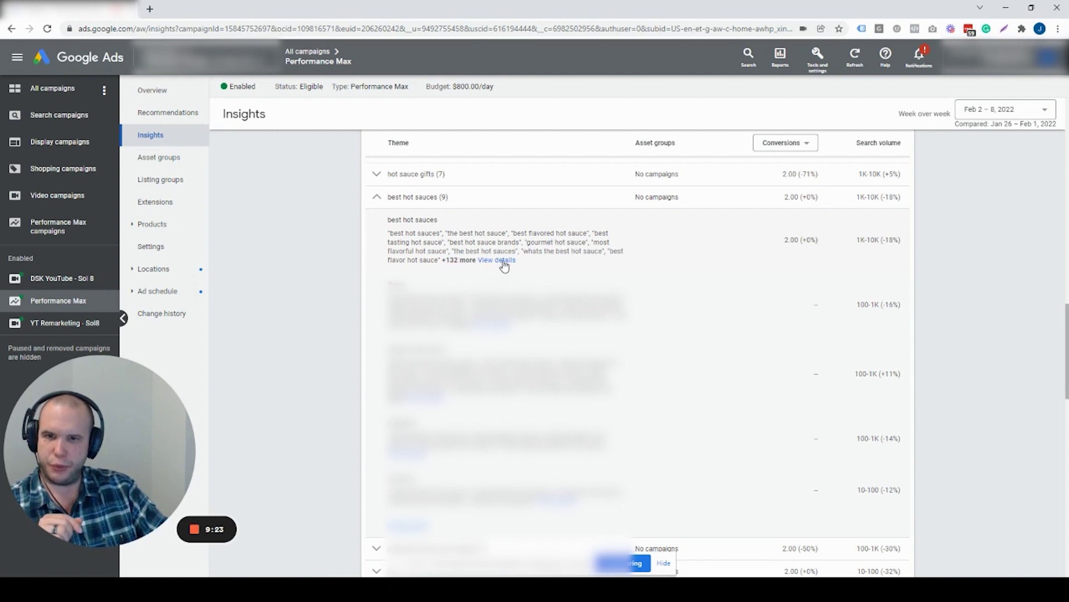
pyautogui.tripleClick(497, 267)
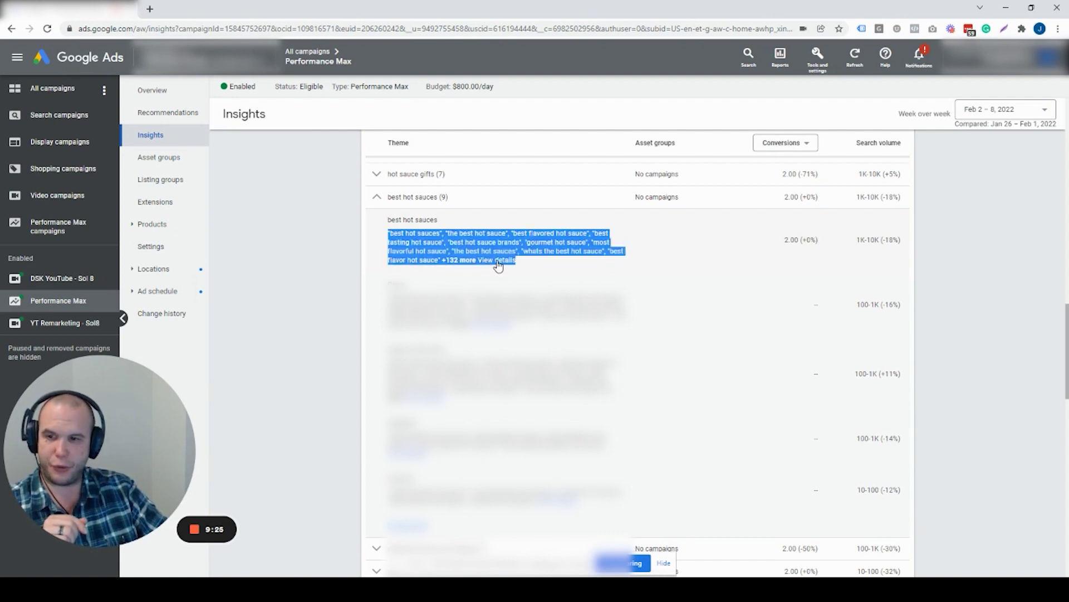
pyautogui.click(497, 267)
pyautogui.tripleClick(505, 268)
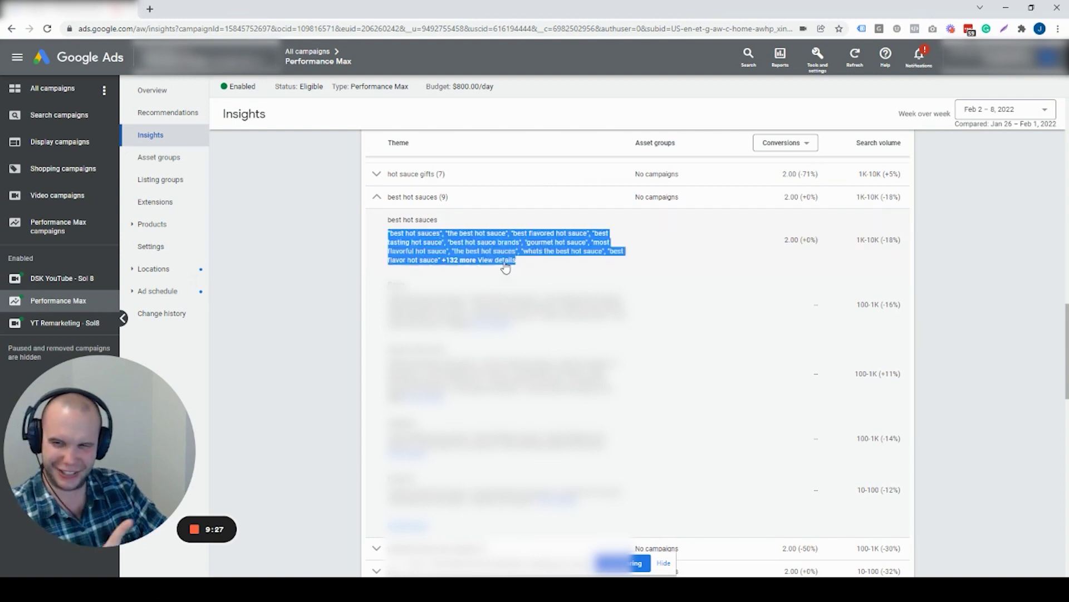
pyautogui.click(523, 261)
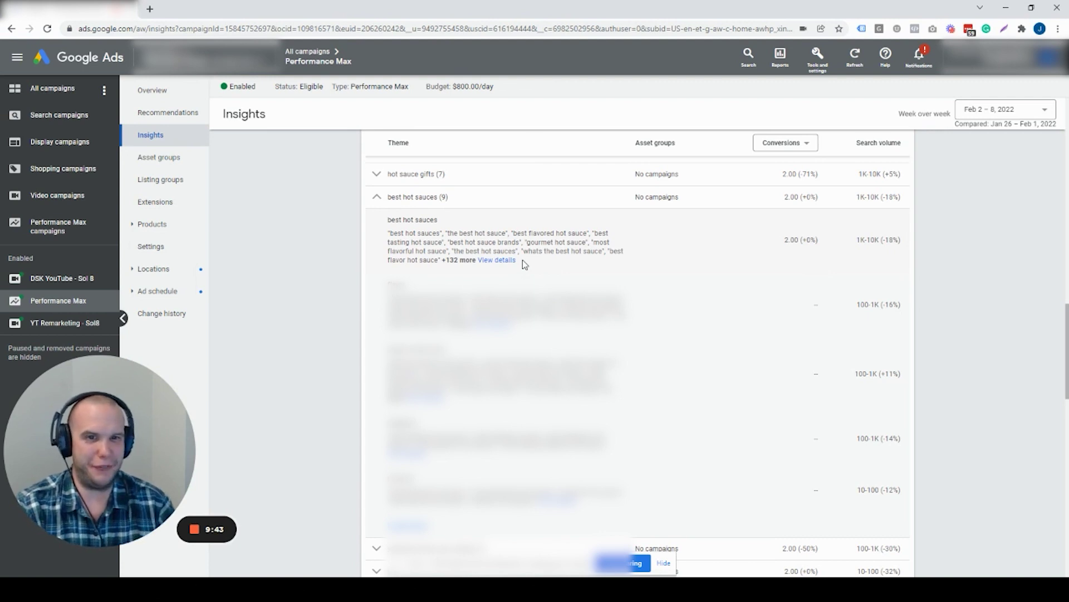
pyautogui.moveTo(858, 241); pyautogui.dragTo(879, 243)
pyautogui.moveTo(791, 240); pyautogui.dragTo(811, 241)
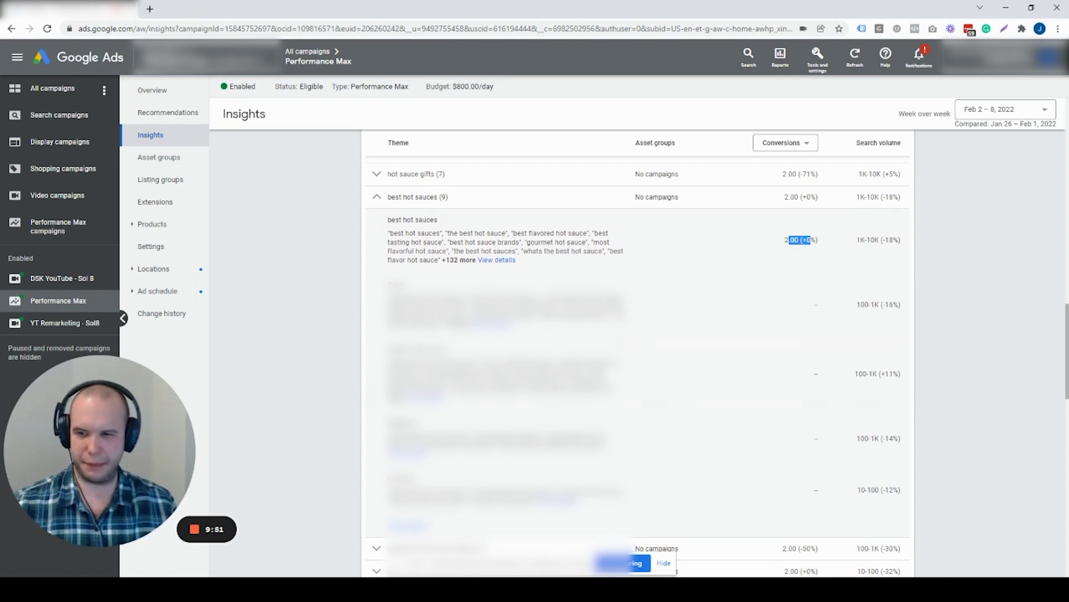
# Step: Switch to Calculator, place its window beside the "best hot sauces" conversions, multiply 5000 by 0.02, and close it
pyautogui.press('super')
pyautogui.write('calc')
pyautogui.press('Return')
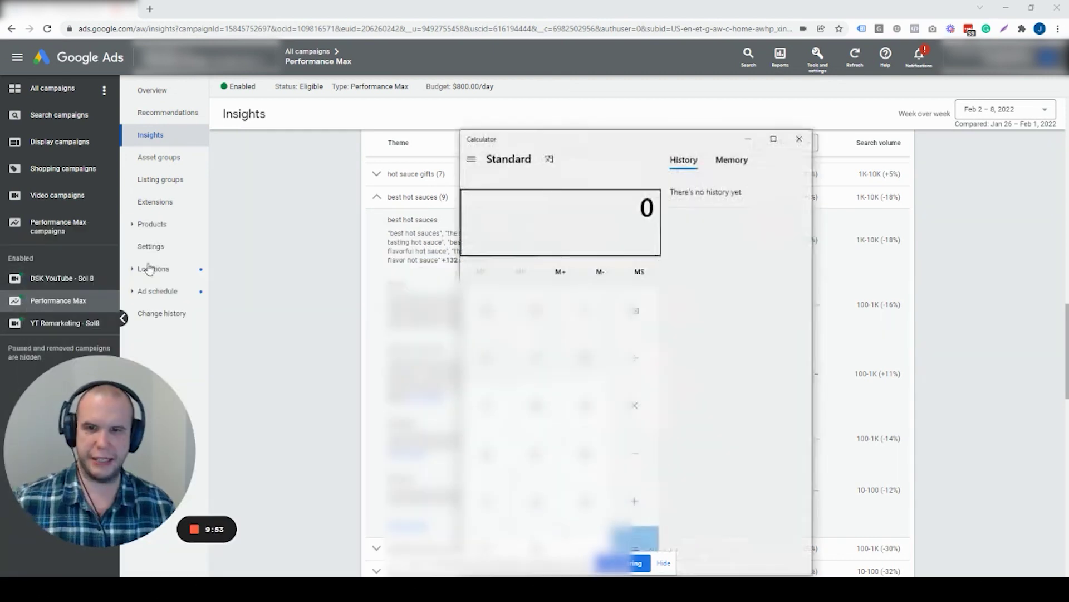
pyautogui.click(800, 138)
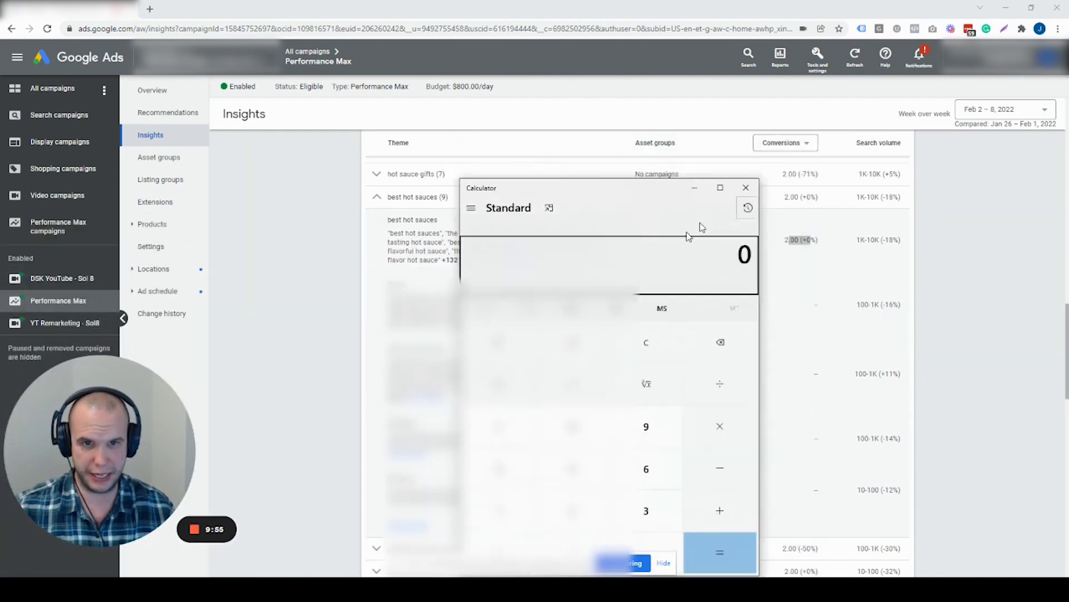
pyautogui.moveTo(564, 198); pyautogui.dragTo(663, 187)
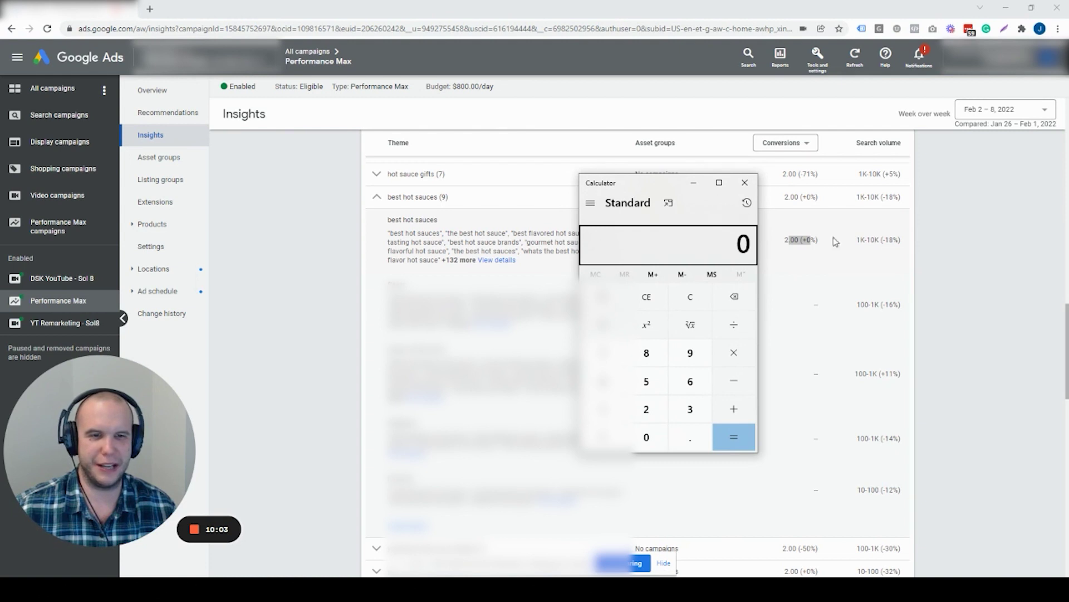
pyautogui.moveTo(669, 185); pyautogui.dragTo(653, 187)
pyautogui.write('5000')
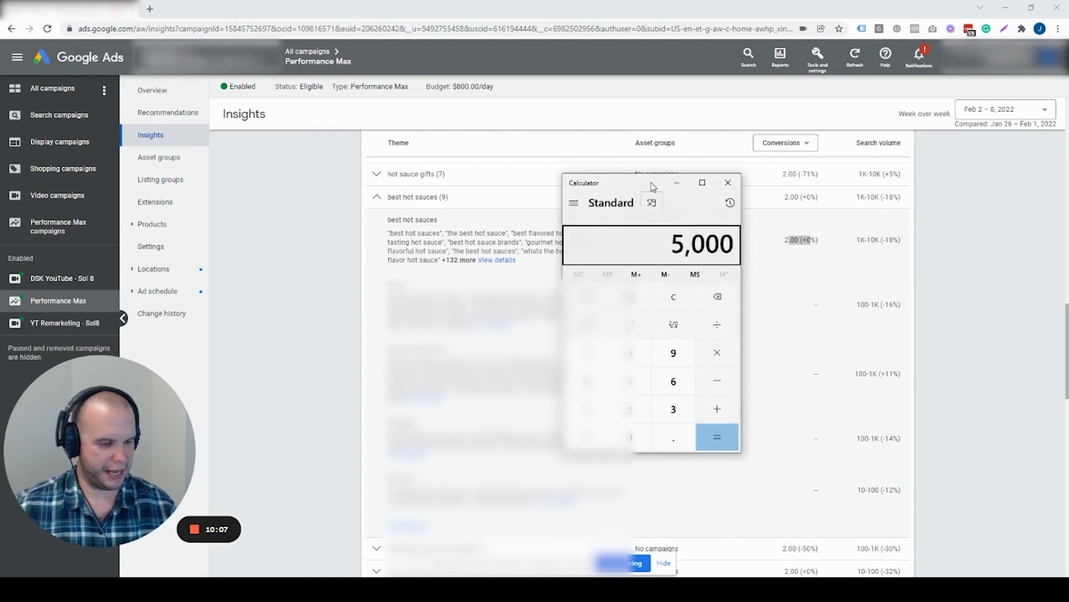
pyautogui.press('*')
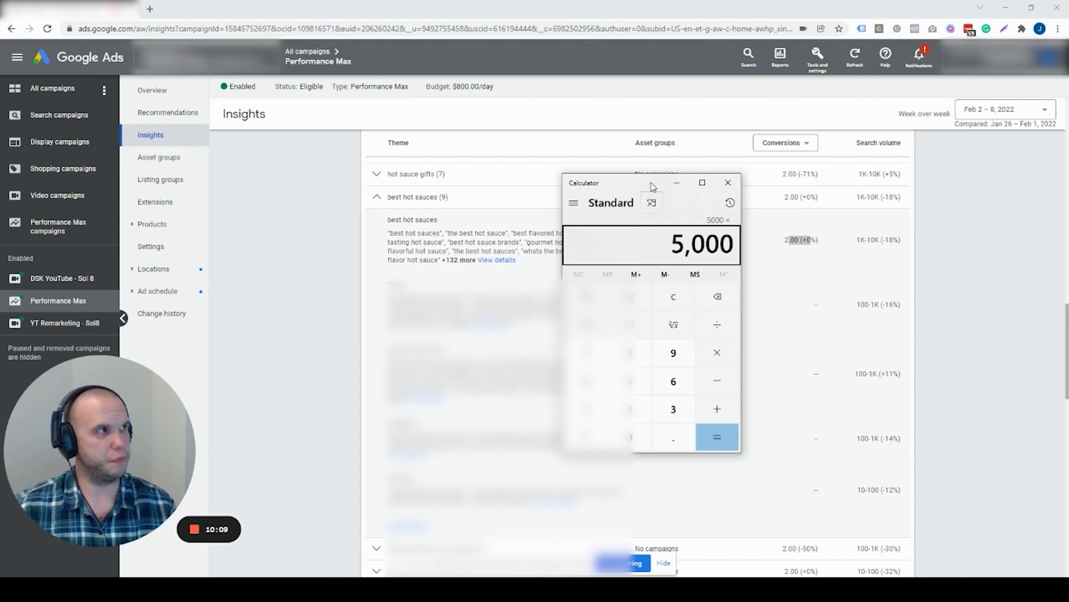
pyautogui.write('.0')
pyautogui.write('2')
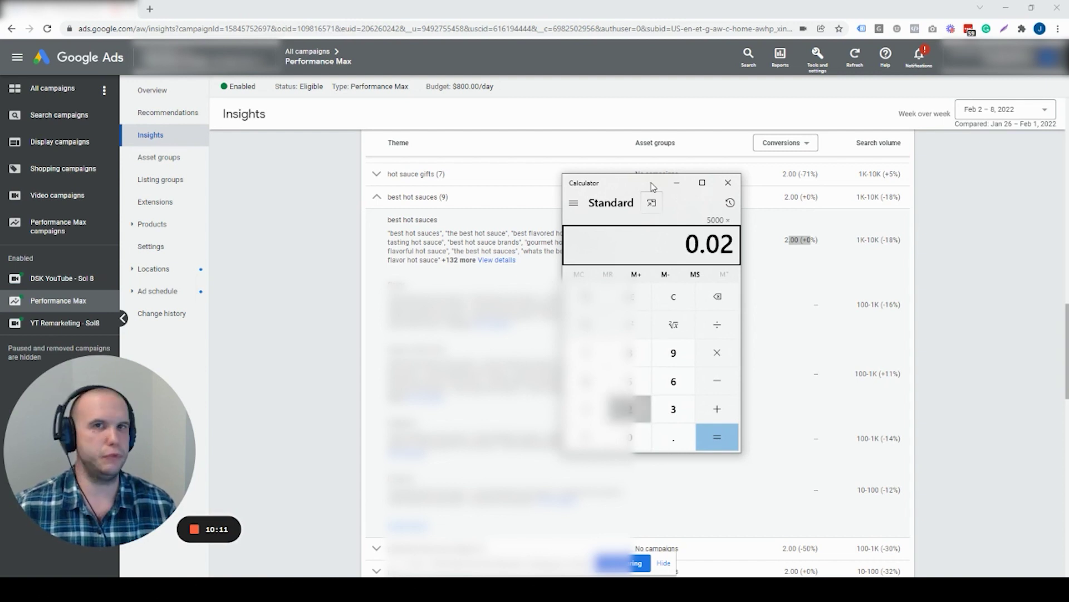
pyautogui.press('Return')
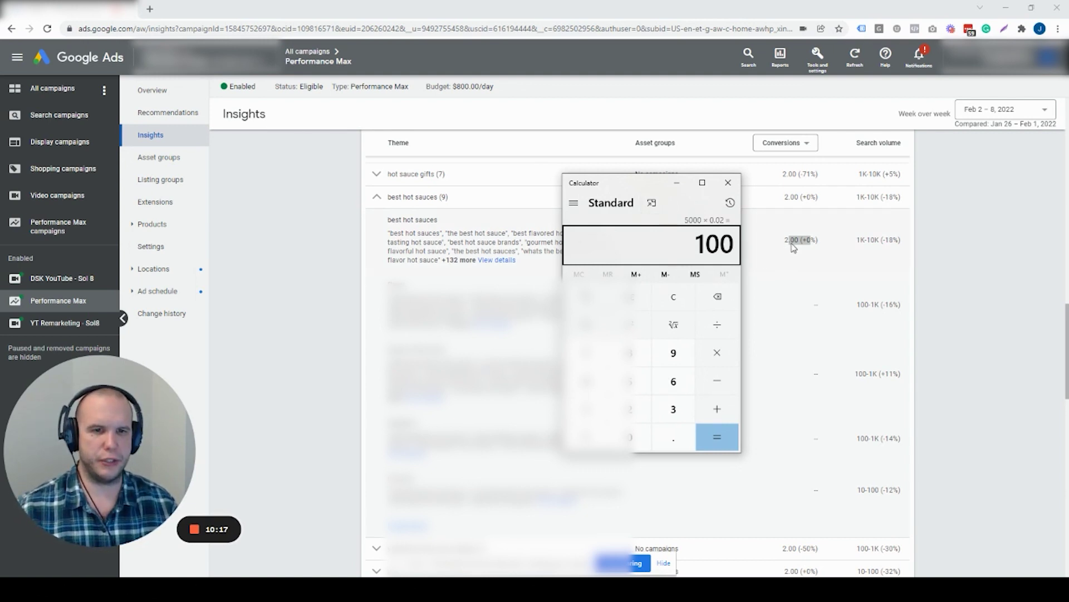
pyautogui.click(727, 184)
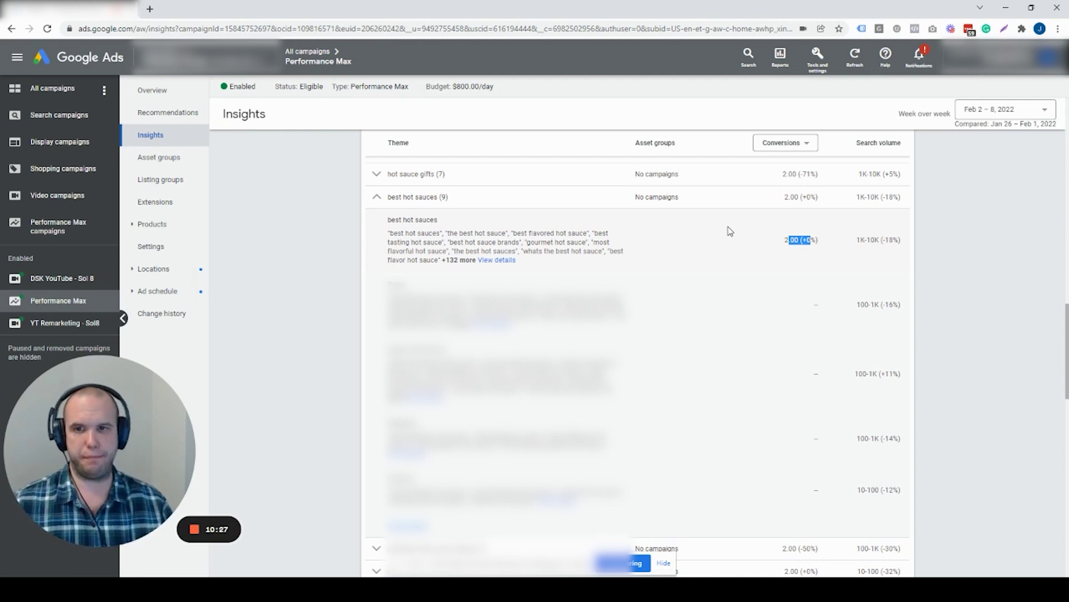
pyautogui.moveTo(396, 220); pyautogui.dragTo(434, 222)
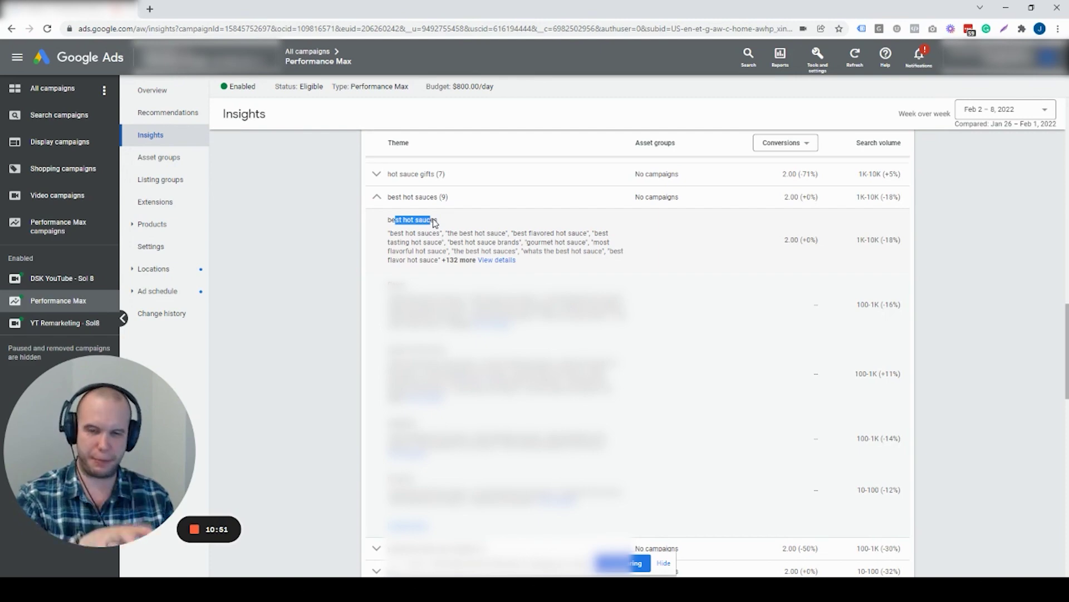
pyautogui.moveTo(157, 451); pyautogui.dragTo(603, 283)
pyautogui.click(562, 360)
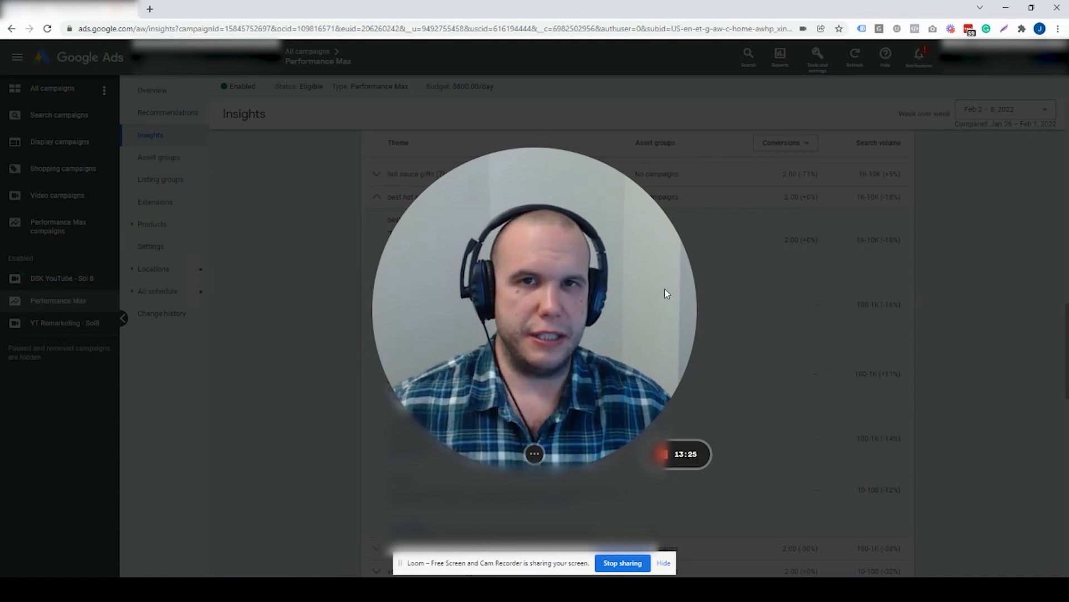
pyautogui.moveTo(568, 447)
pyautogui.click(521, 454)
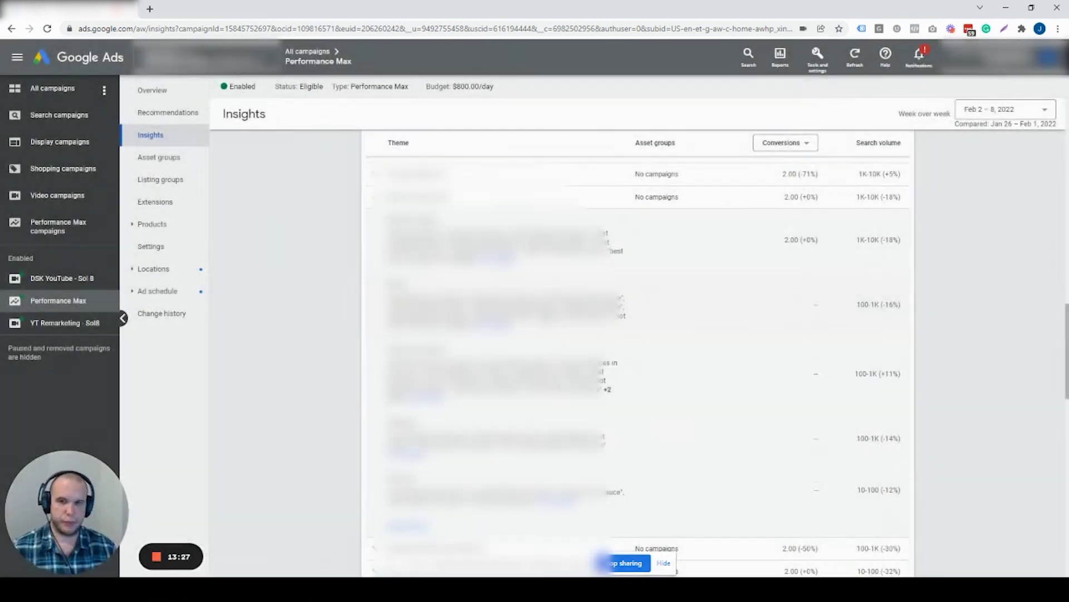
# Step: Filter the top search themes by the consumer interest insight for "the unexpected king of hot sauce" and 16 other themes
pyautogui.scroll(15, 637, 351)
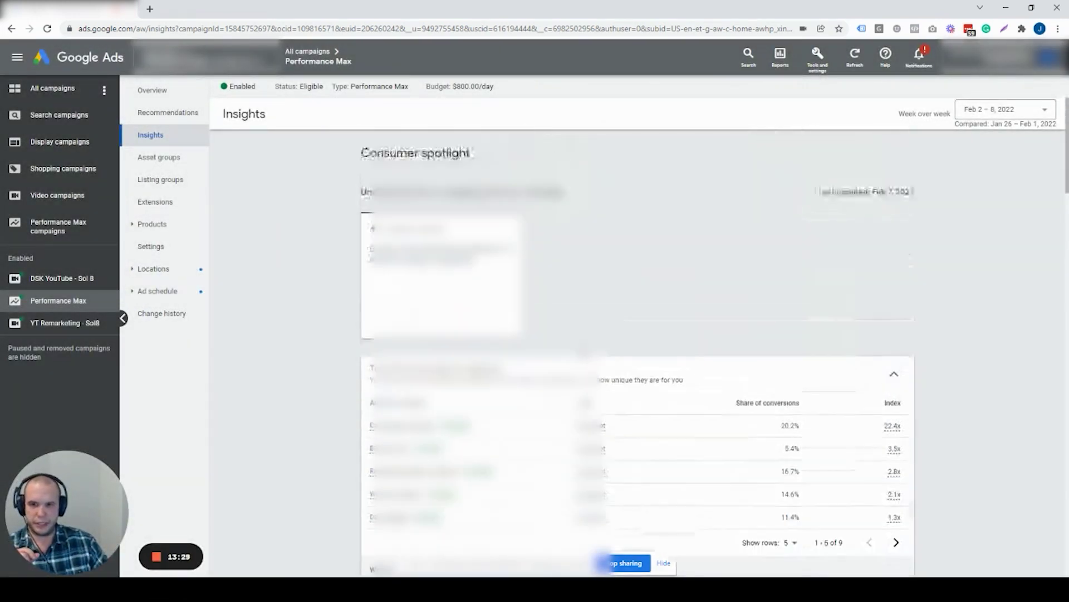
pyautogui.scroll(4, 381, 454)
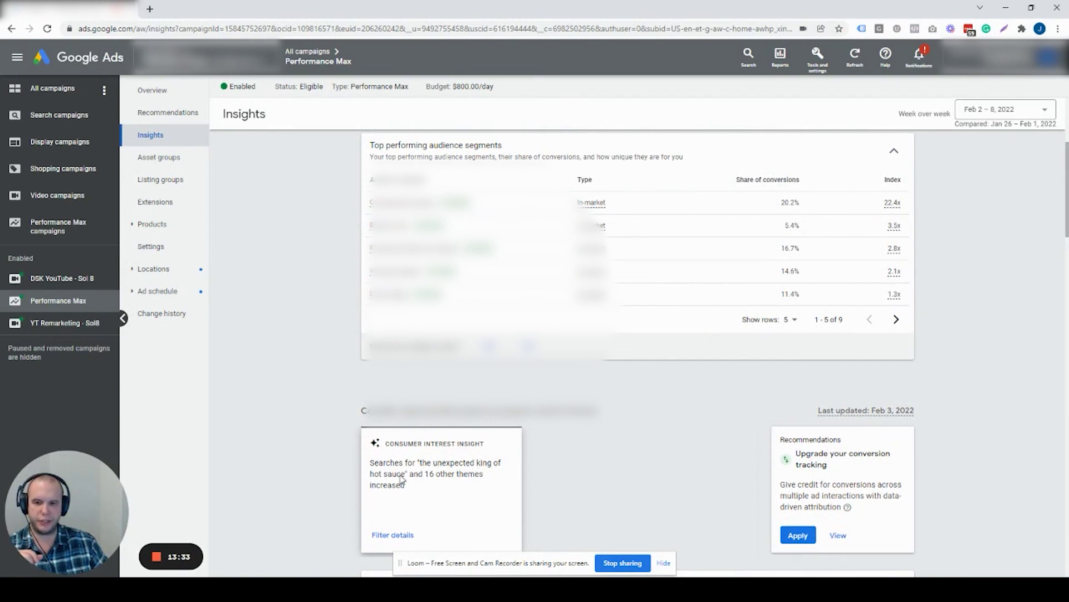
pyautogui.scroll(-1, 400, 483)
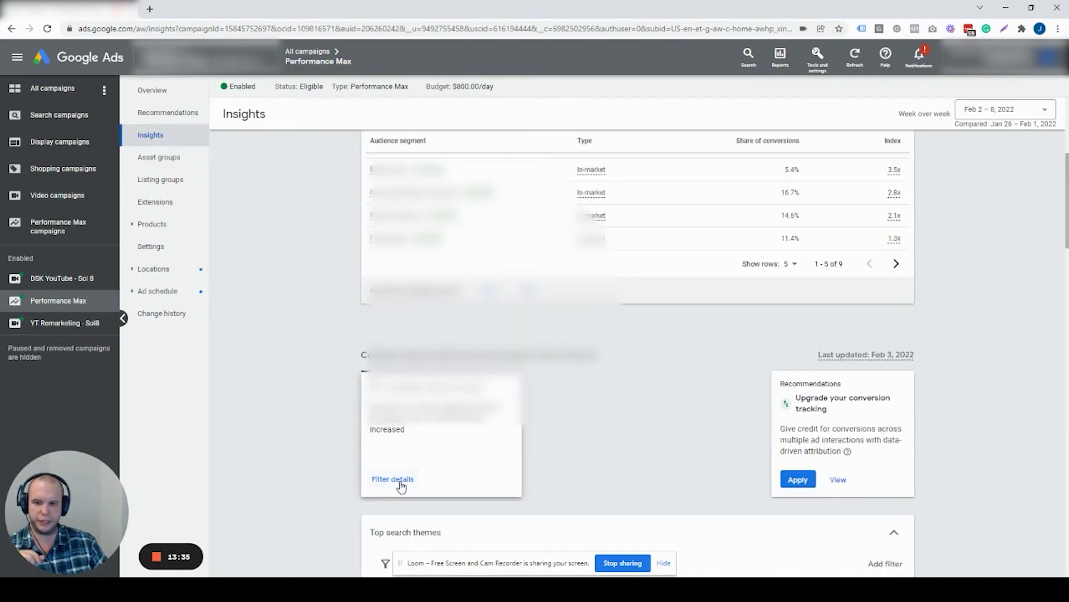
pyautogui.scroll(-5, 574, 463)
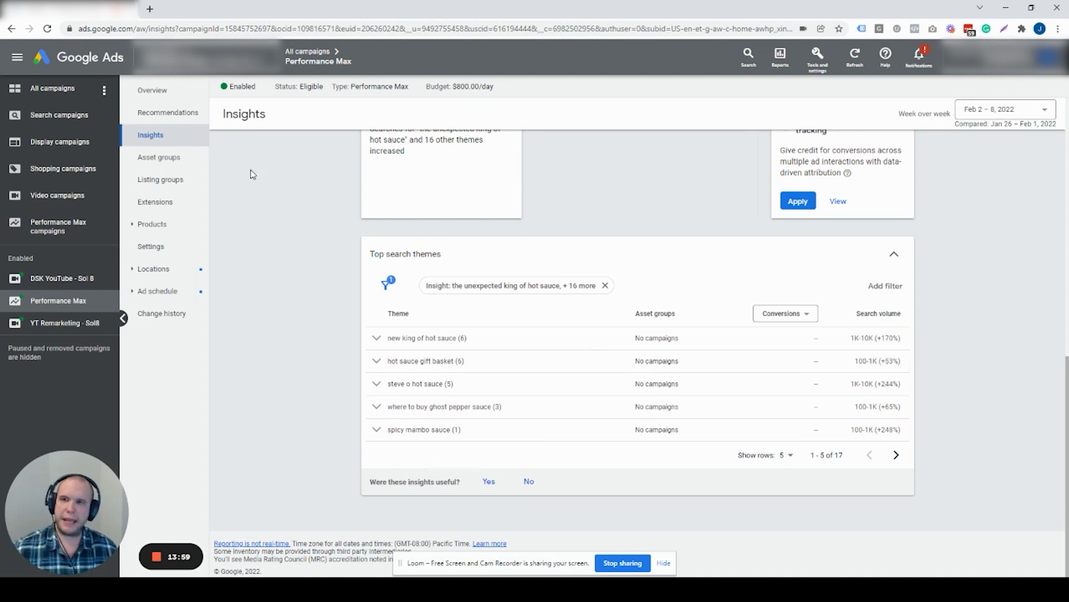
# Step: Return to the account's list of all campaigns with their costs, clicks and conversions
pyautogui.click(308, 51)
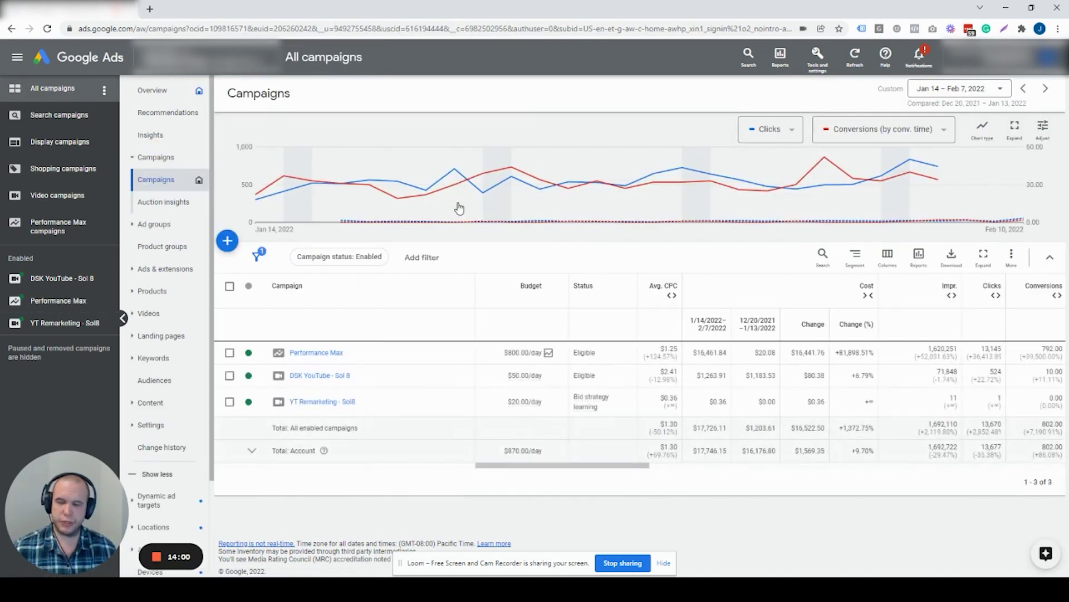
pyautogui.moveTo(460, 208)
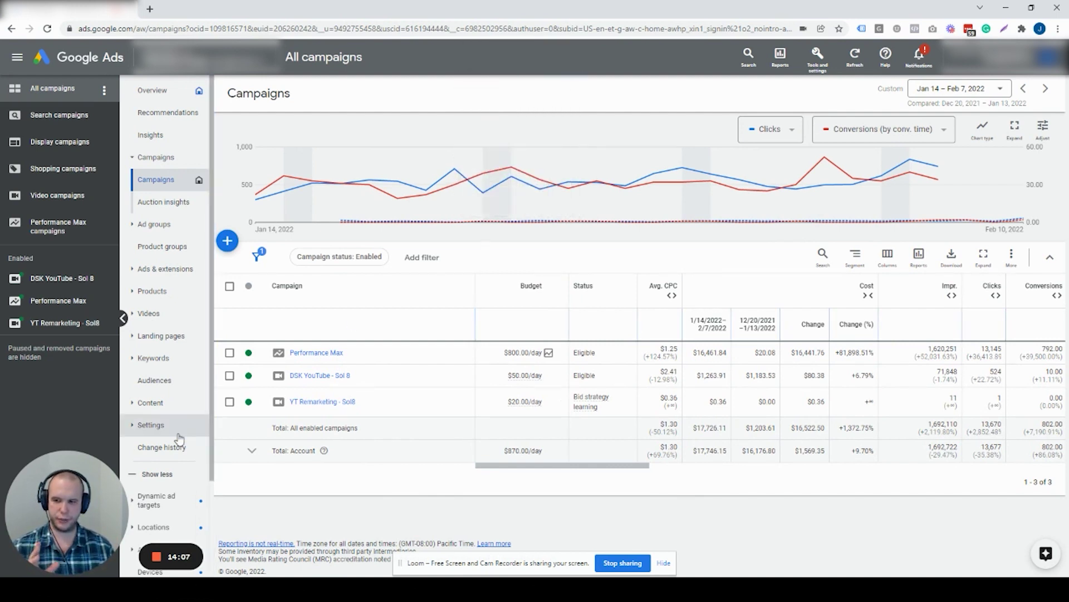
pyautogui.click(86, 557)
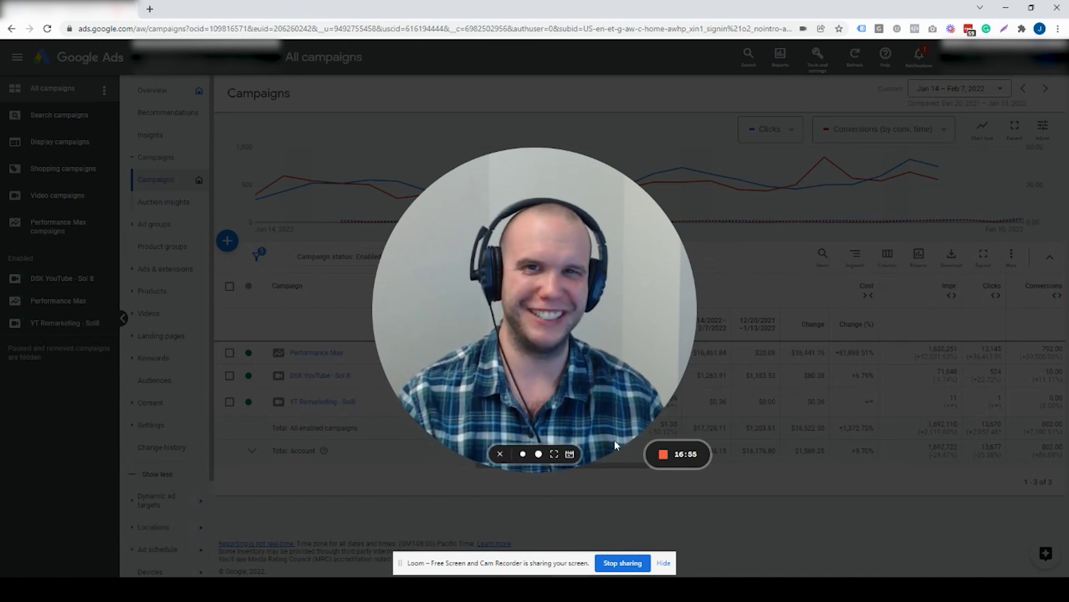
pyautogui.moveTo(652, 458)
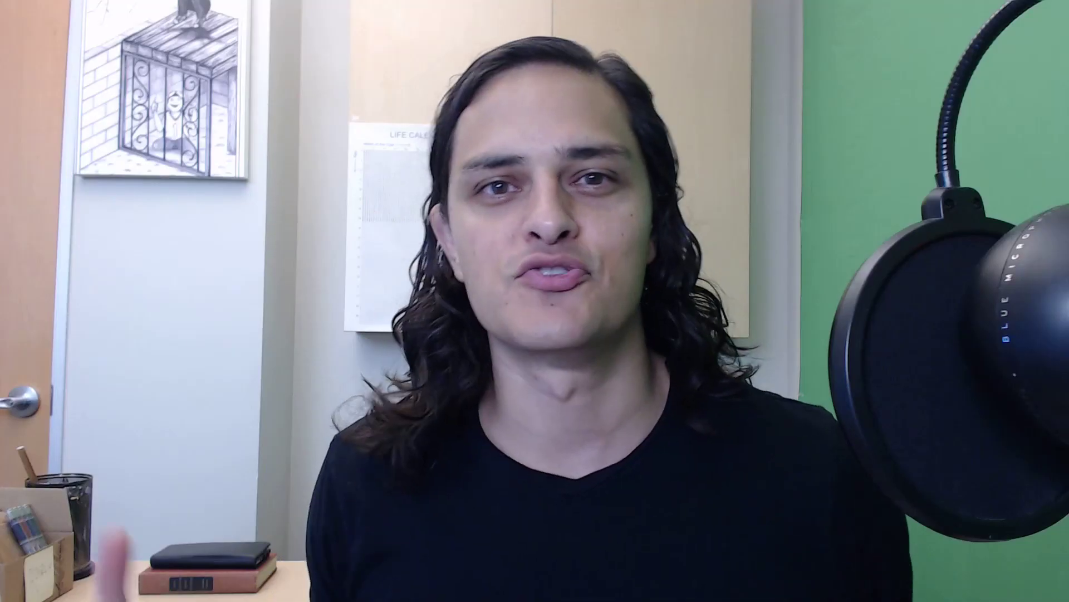